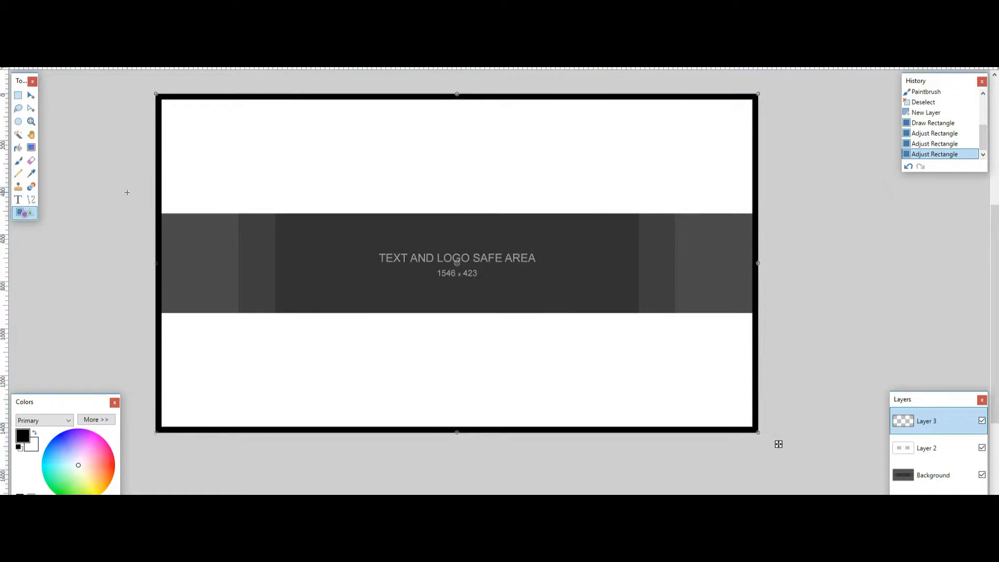
- Draw a black rectangle outline around the dark middle strip and stretch it to span the template's full width
scroll(139, 213, up, 15)
mouse_move(130, 209)
mouse_down()
mouse_move(397, 385)
mouse_move(441, 390)
mouse_up()
drag(305, 323, 306, 314)
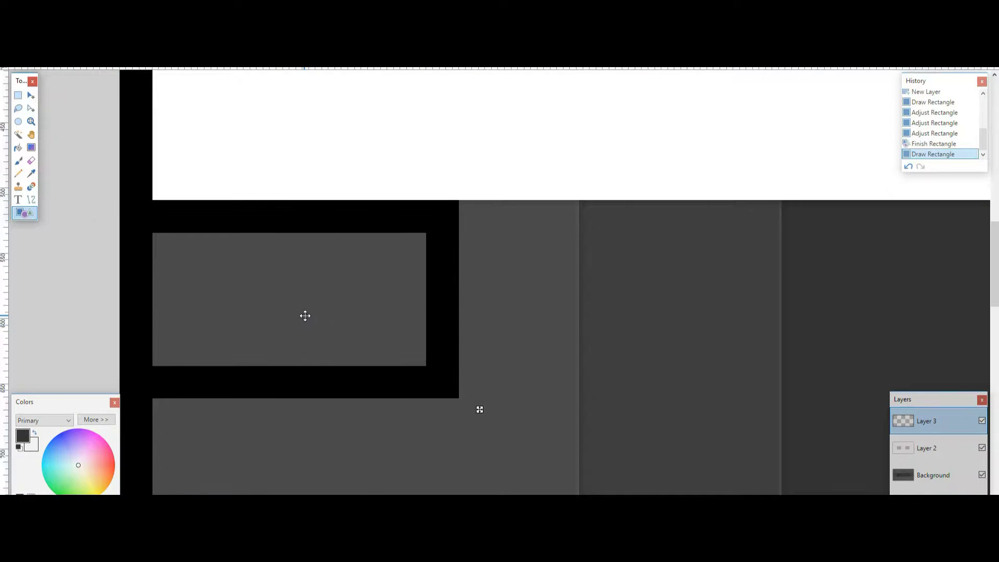
scroll(418, 376, down, 8)
mouse_move(415, 378)
mouse_down()
mouse_move(404, 363)
mouse_move(694, 407)
mouse_up()
scroll(694, 407, up, 5)
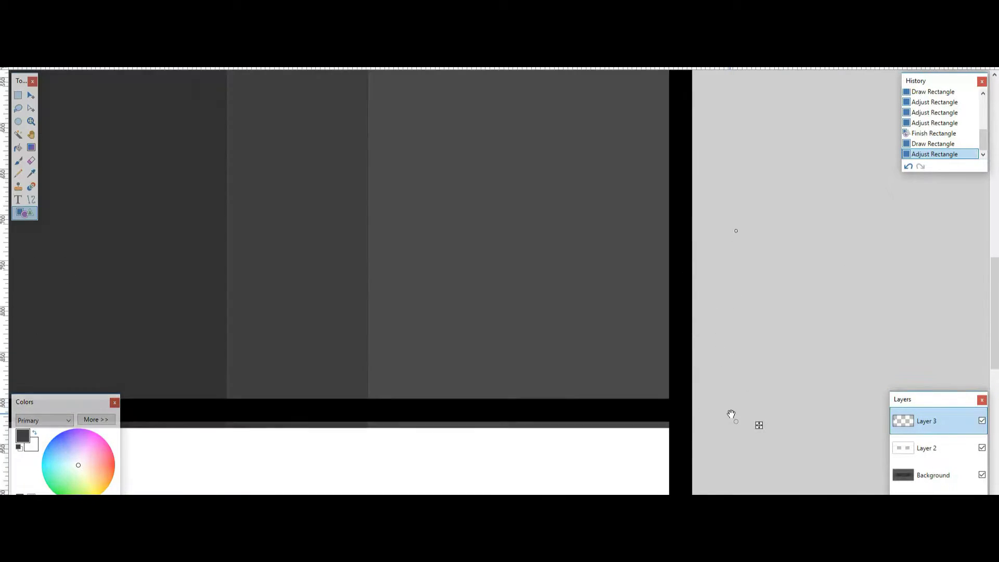
scroll(703, 388, down, 10)
scroll(510, 279, up, 3)
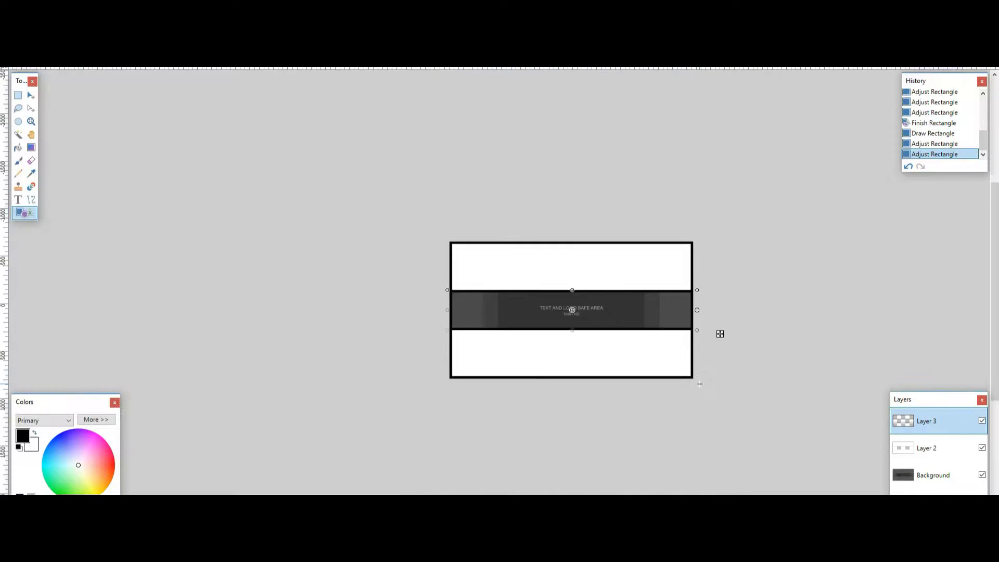
- Apply a Gaussian Blur with radius 200 to the black outlines on Layer 3
click(19, 95)
click(166, 57)
mouse_move(200, 84)
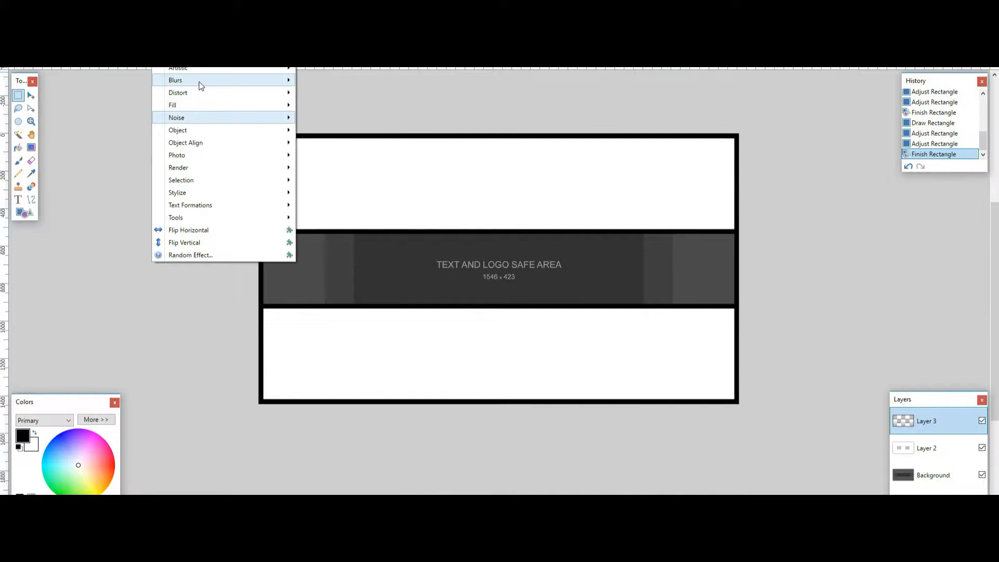
click(325, 116)
drag(419, 276, 500, 280)
drag(468, 248, 587, 238)
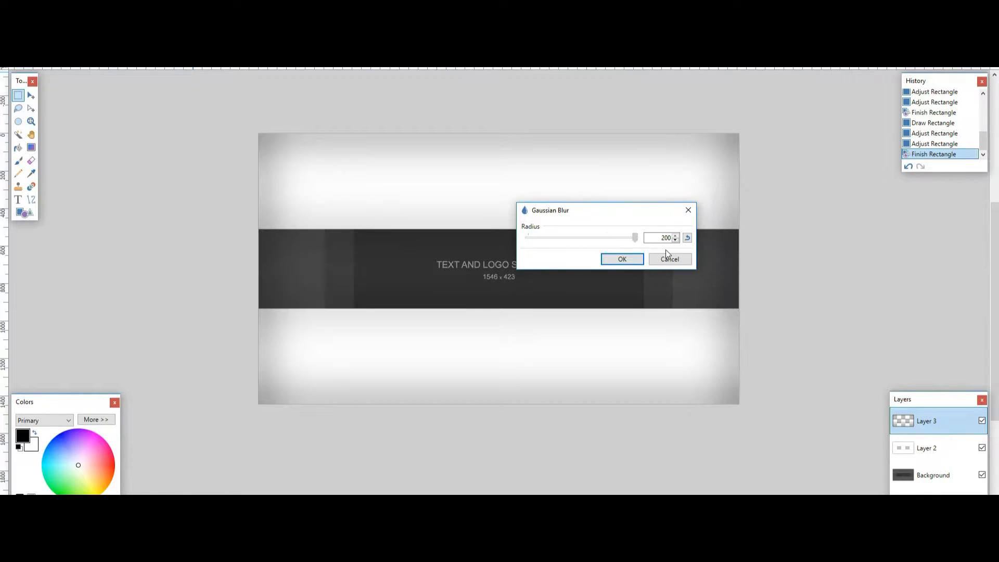
click(622, 259)
- Enlarge the pasted sunset street image on Layer 4 to cover the banner's width, position it over the strip and deselect it
scroll(845, 445, up, 2)
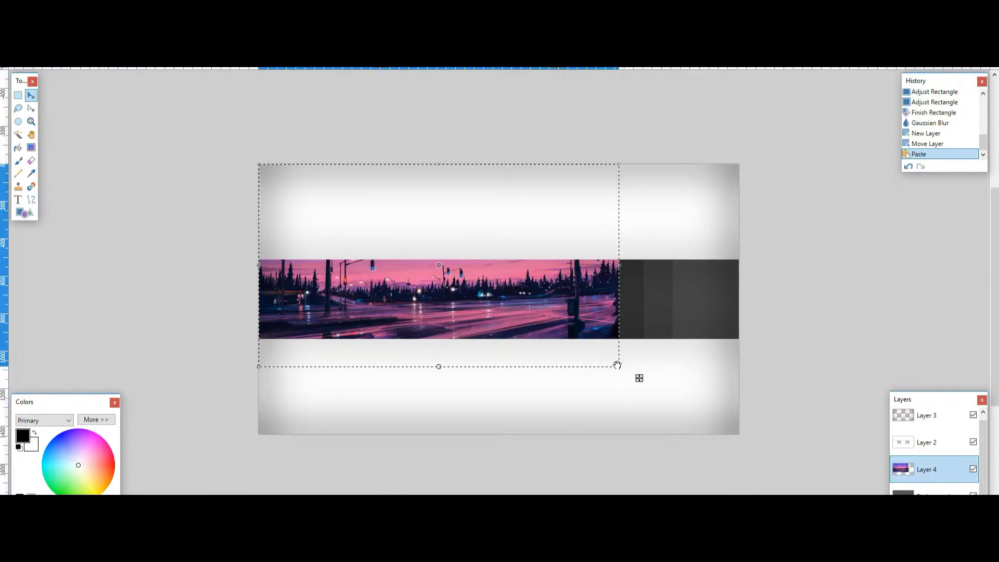
drag(620, 365, 750, 449)
drag(667, 395, 664, 375)
drag(580, 372, 579, 367)
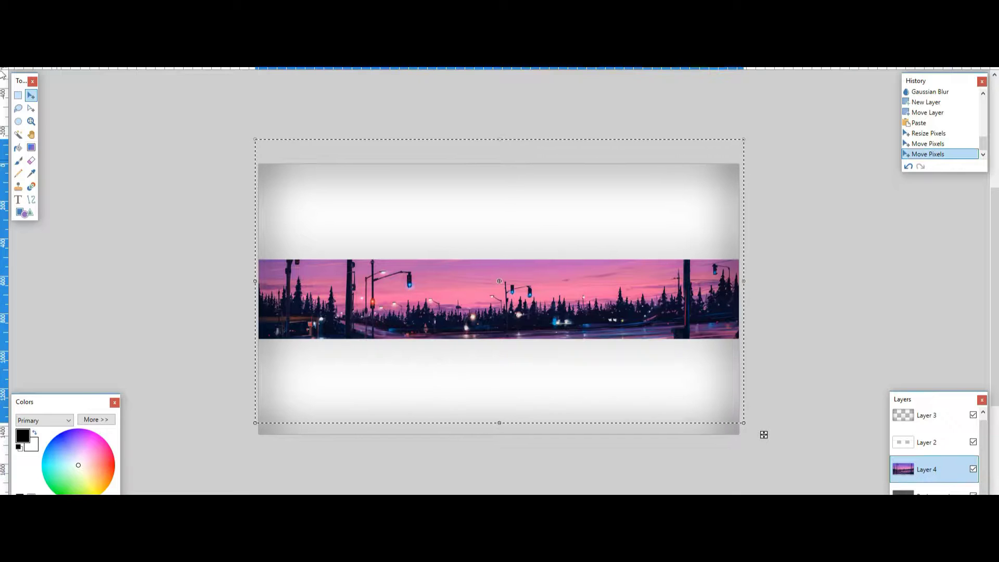
click(19, 95)
click(510, 302)
- Paste the dark particle texture onto a new layer above the sunset image and enlarge and position it over the canvas
scroll(510, 302, up, 3)
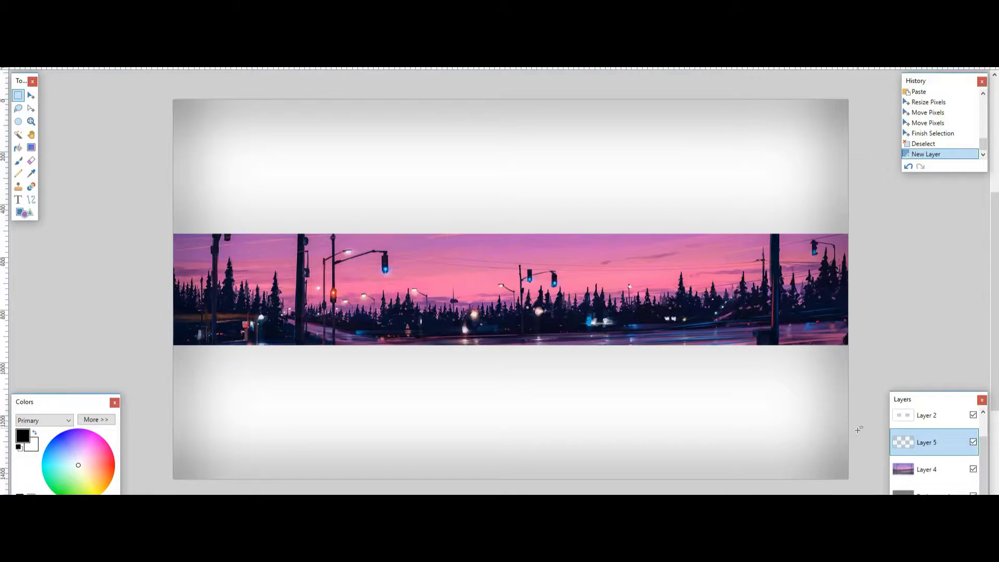
key(ctrl+v)
drag(681, 384, 915, 467)
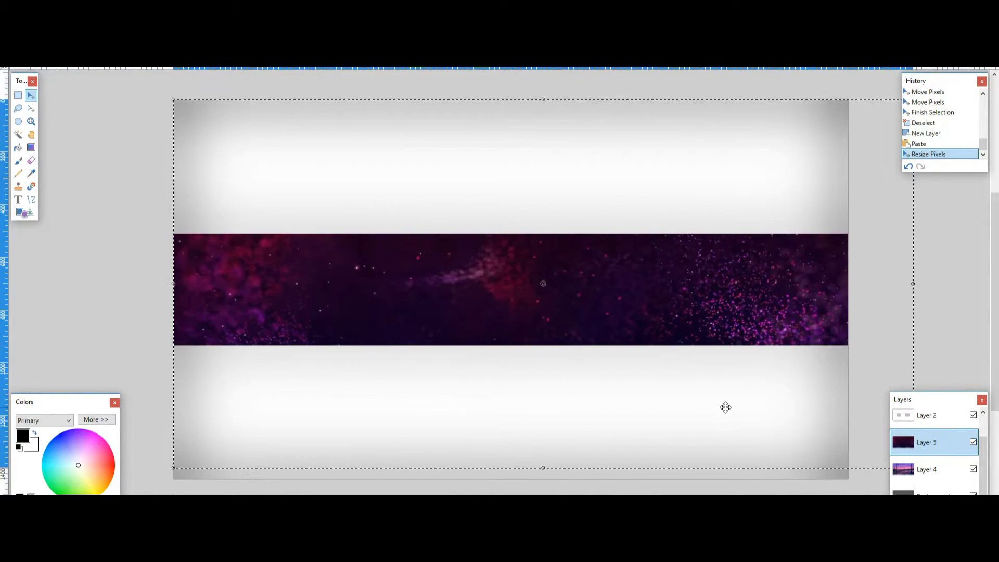
drag(725, 408, 708, 394)
- Set Layer 5's blend mode to Screen and its opacity to 161, and deselect the texture
double_click(928, 442)
click(466, 288)
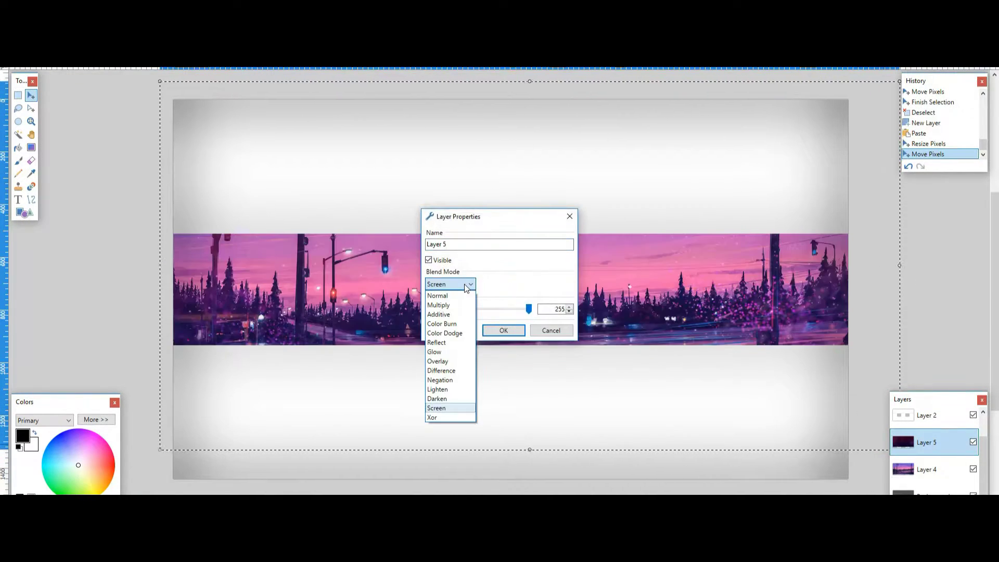
click(467, 288)
drag(529, 309, 478, 486)
drag(478, 309, 495, 324)
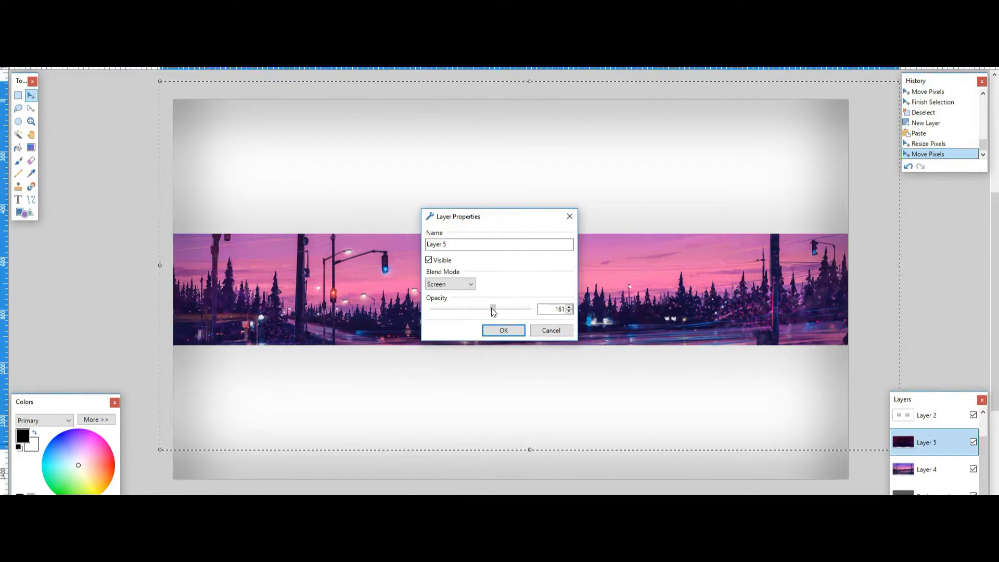
click(503, 330)
click(18, 95)
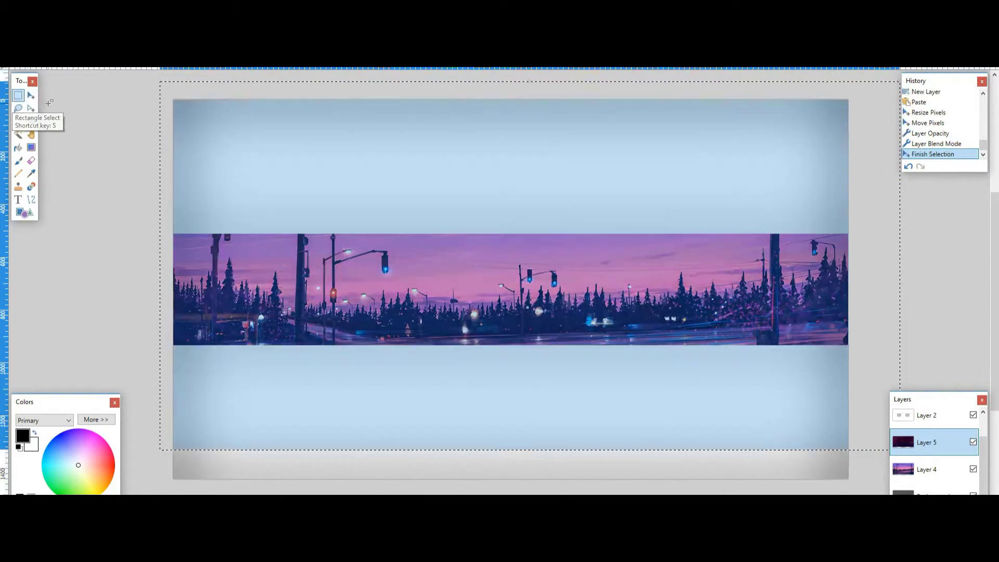
key(ctrl+d)
- Add a new layer directly above Layer 2
scroll(928, 471, up, 1)
click(930, 423)
click(930, 448)
click(898, 516)
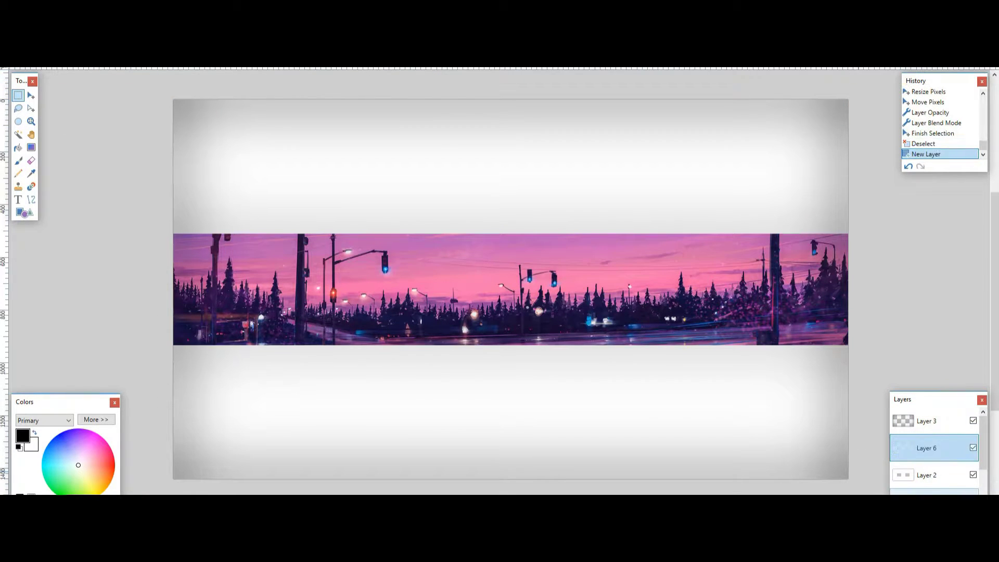
- Reorder the layers so the Background template sits above the sunset image layer
scroll(952, 490, down, 2)
click(973, 496)
click(973, 496)
drag(940, 495, 941, 475)
scroll(940, 482, up, 2)
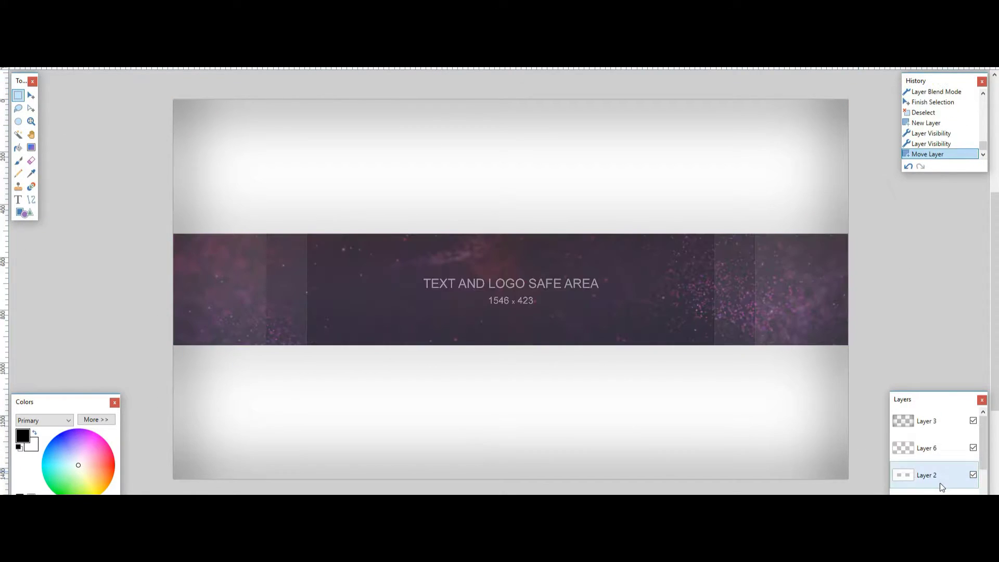
- Add the text "SARA PLAYS NOW" to Layer 6 with Outlined/Gradient Text in Perfect DOS VGA 437 Win, size 120, outline 0
click(939, 453)
click(163, 23)
mouse_move(237, 205)
click(295, 205)
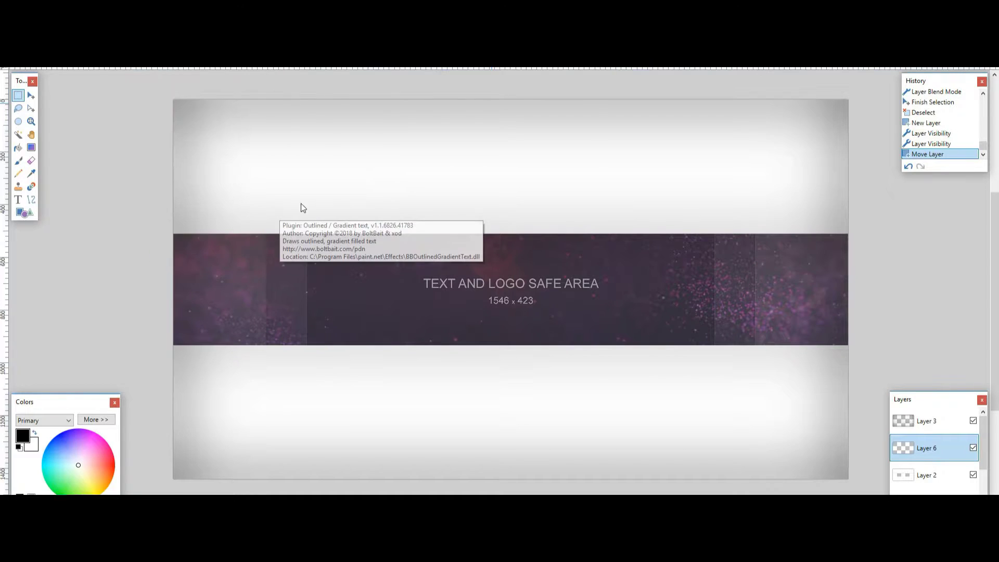
drag(520, 107, 828, 137)
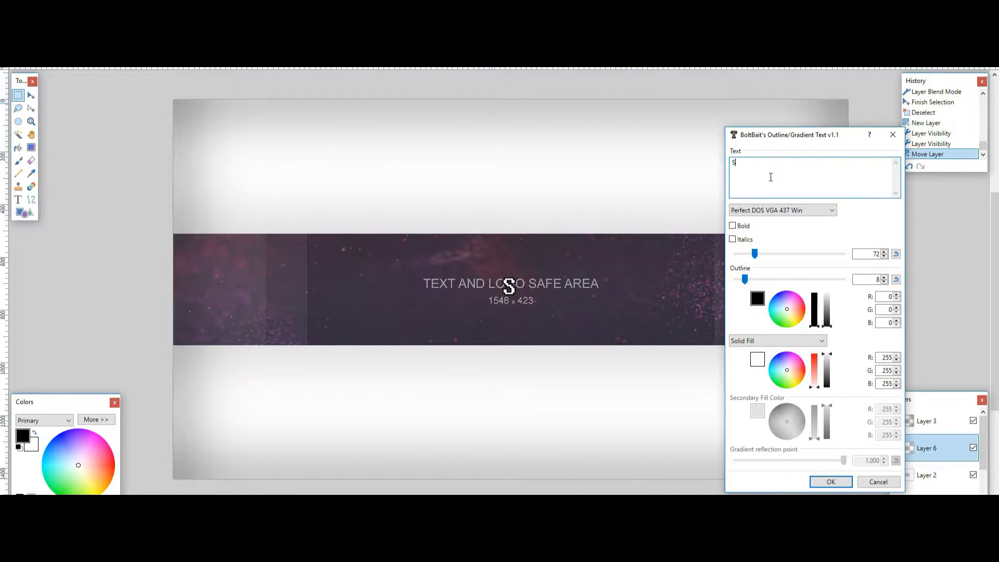
text(PLAYS NOW)
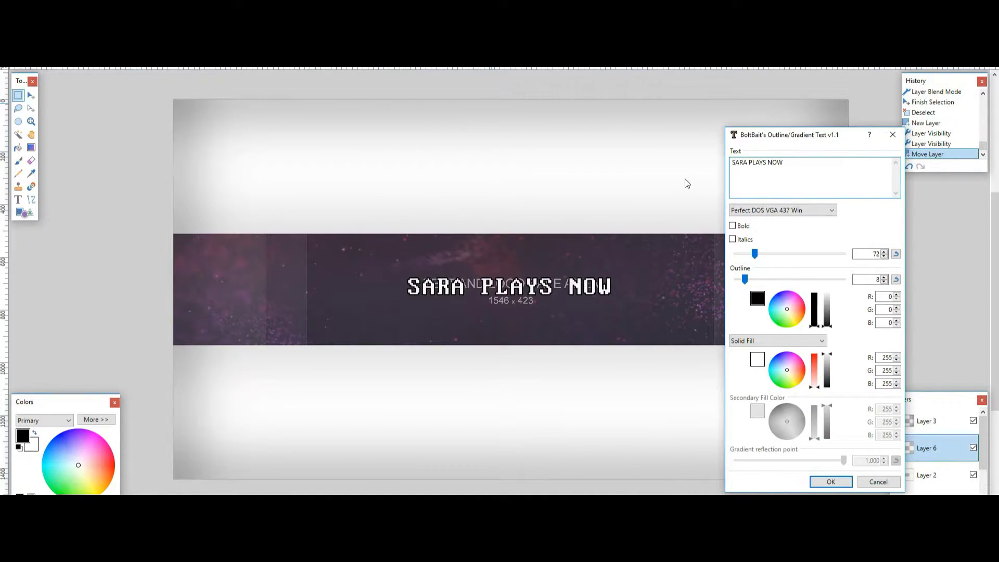
drag(745, 279, 770, 257)
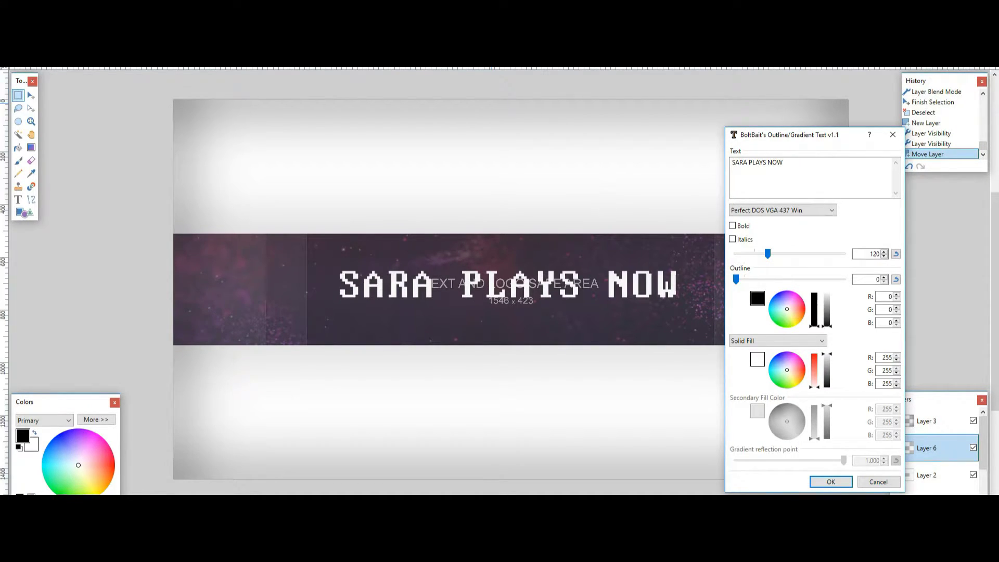
click(838, 485)
- Center the text on the canvas both horizontally and vertically with Object Align
click(164, 23)
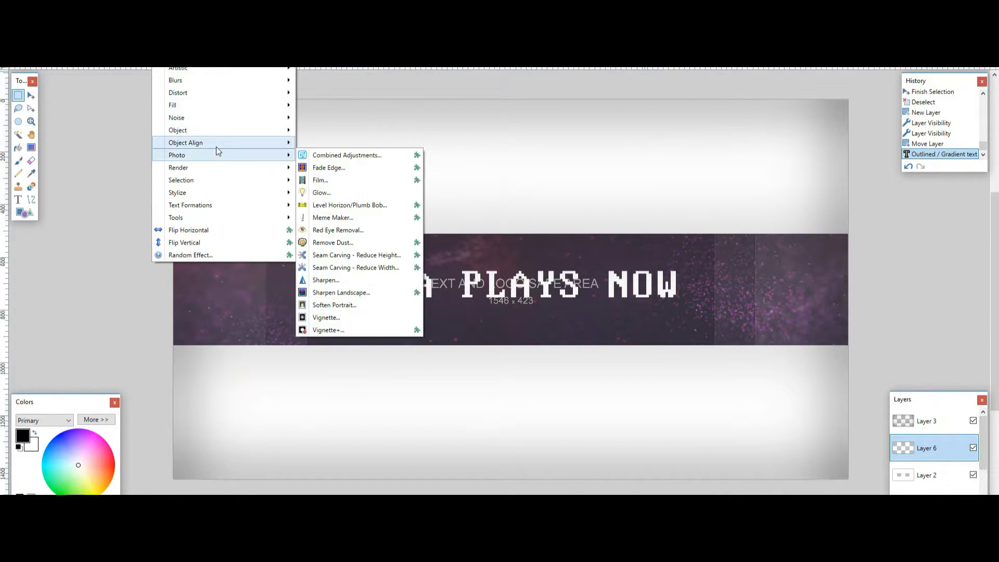
mouse_move(218, 142)
click(318, 142)
click(167, 65)
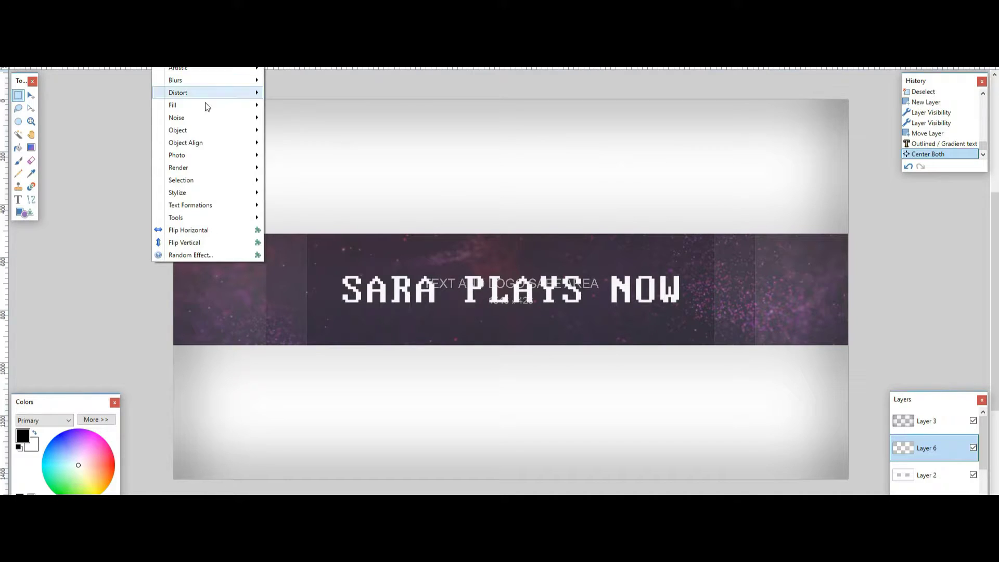
click(299, 180)
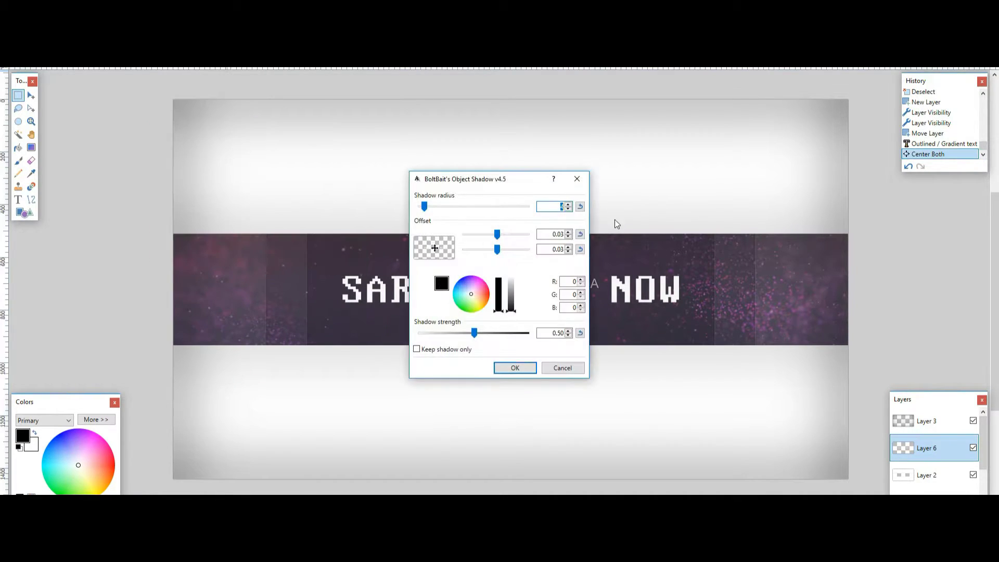
click(568, 366)
- Hide the Background template layer
scroll(963, 476, down, 2)
click(973, 474)
scroll(926, 484, up, 2)
- Apply an Object Shadow to the text with radius 4, offsets -0.09 and -0.06 and strength 0.50, and select Layer 2
click(167, 65)
mouse_move(229, 131)
click(299, 180)
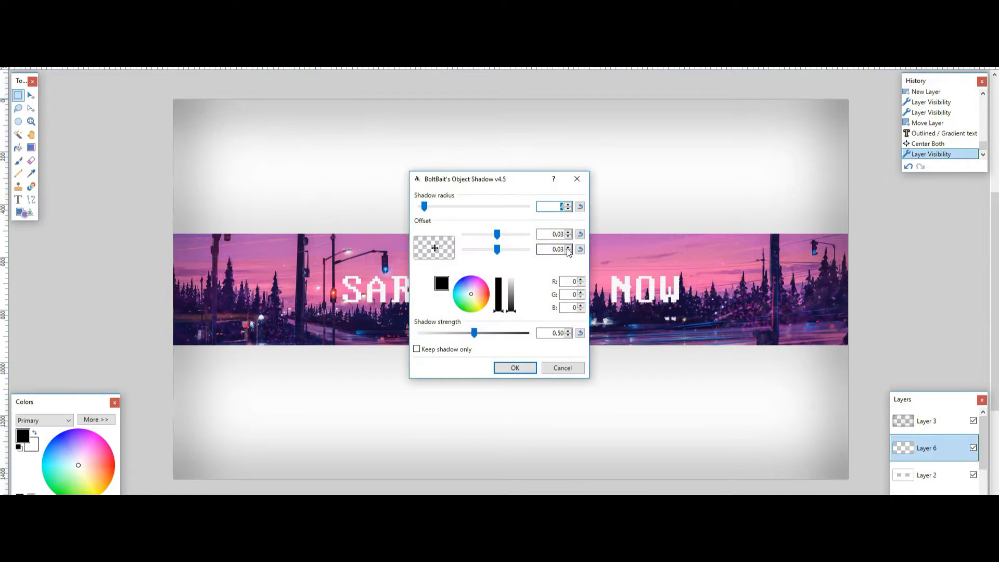
drag(504, 182, 689, 172)
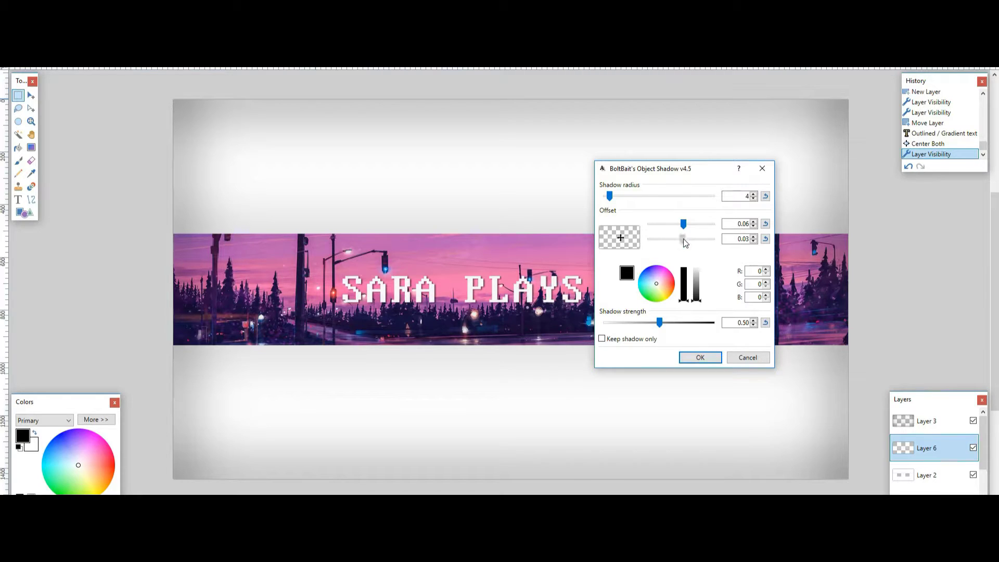
mouse_move(683, 228)
mouse_down()
mouse_move(675, 223)
mouse_move(686, 232)
mouse_move(679, 239)
mouse_move(688, 228)
mouse_move(680, 227)
mouse_up()
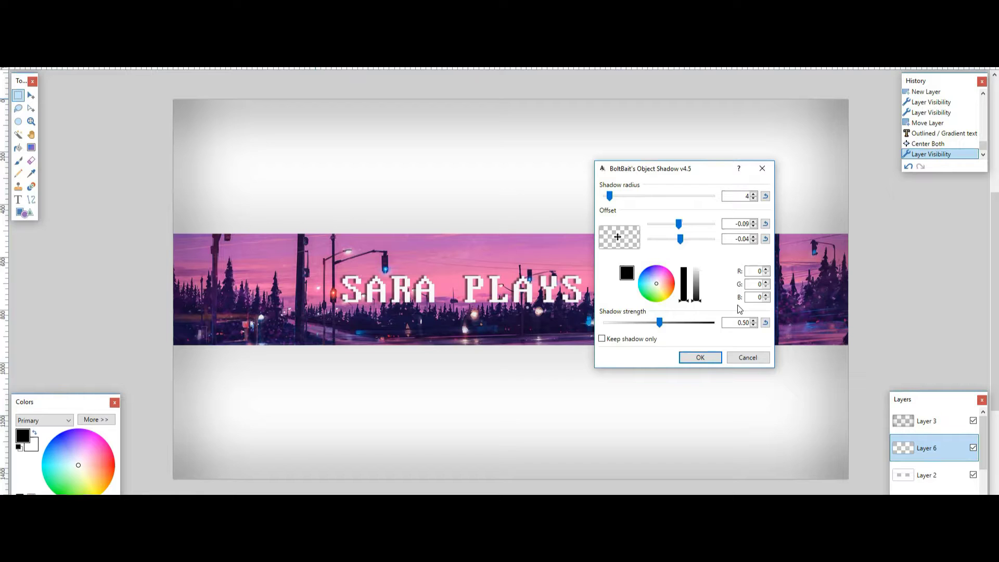
drag(670, 169, 163, 189)
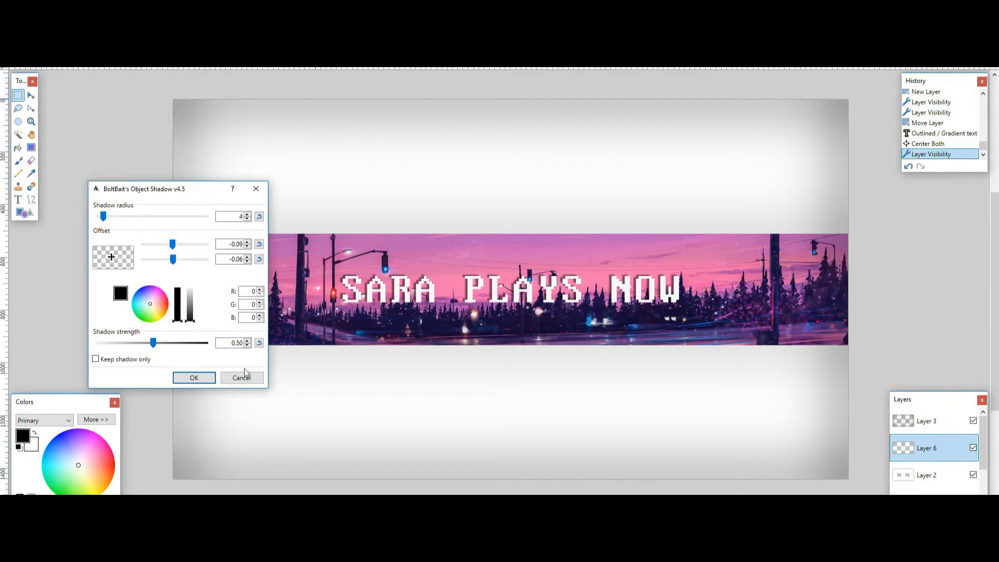
click(213, 382)
click(932, 475)
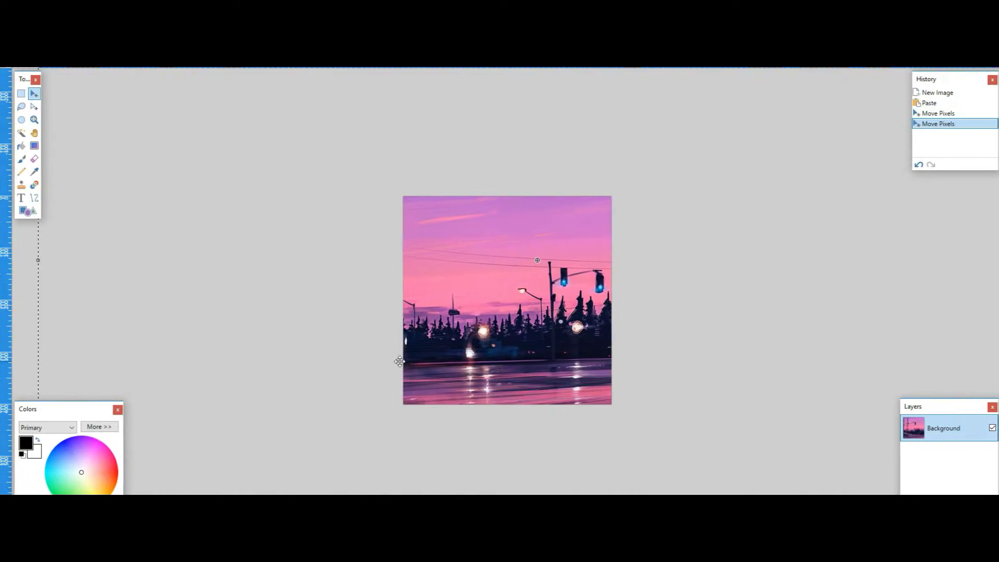
- Deselect the sunset picture in the square image, then paste the dark particle texture onto a new layer and reposition it
click(19, 93)
click(318, 76)
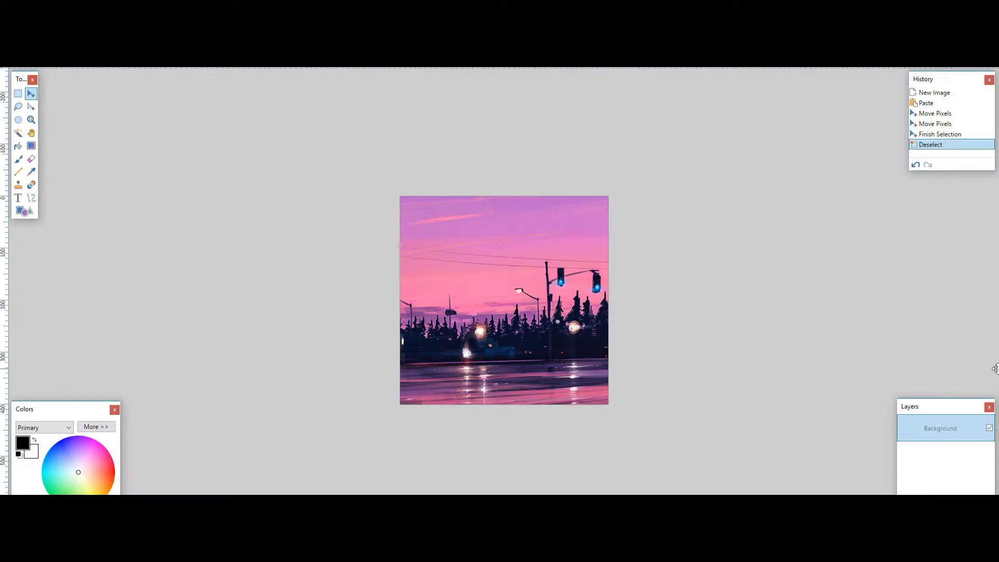
key(ctrl+shift+n)
key(ctrl+v)
drag(631, 382, 521, 307)
drag(710, 450, 627, 377)
- Set the particle texture layer's blend mode to Screen and lower its opacity
double_click(910, 423)
click(461, 283)
click(443, 406)
click(461, 284)
click(462, 283)
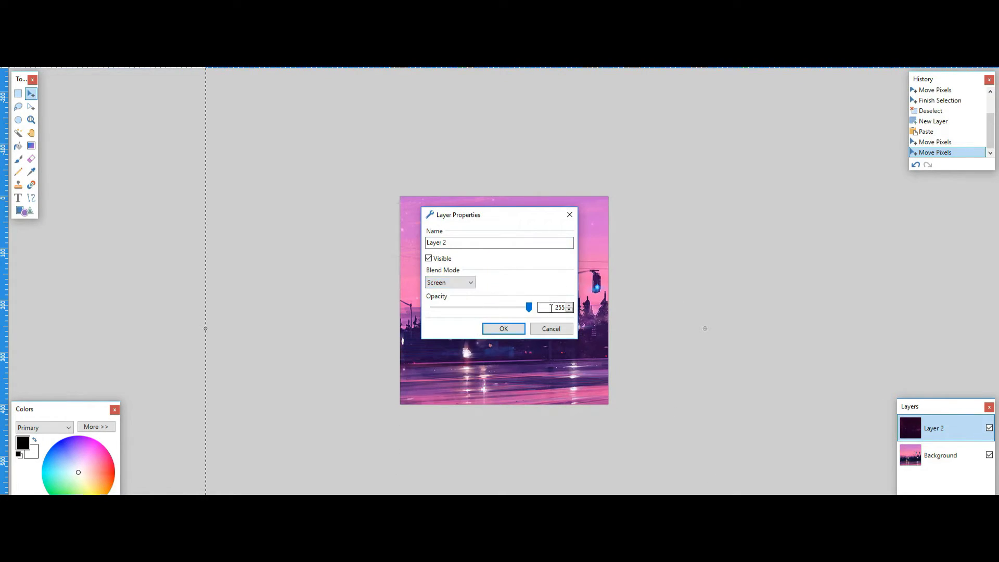
click(503, 329)
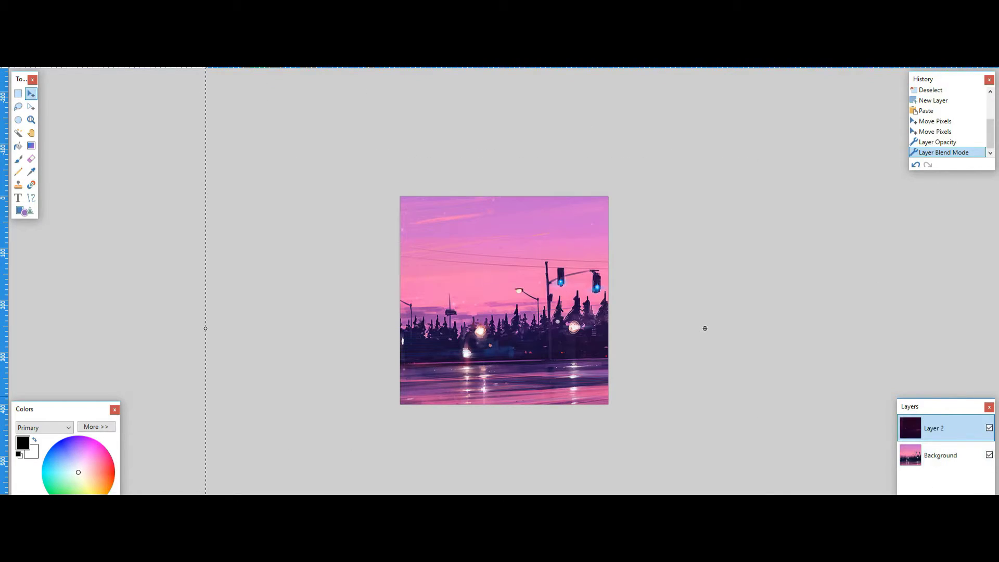
- Paste the cat-ear hat character onto a new layer between the texture and the background, center it on the canvas and deselect it
key(ctrl+shift+n)
key(ctrl+v)
drag(607, 376, 522, 369)
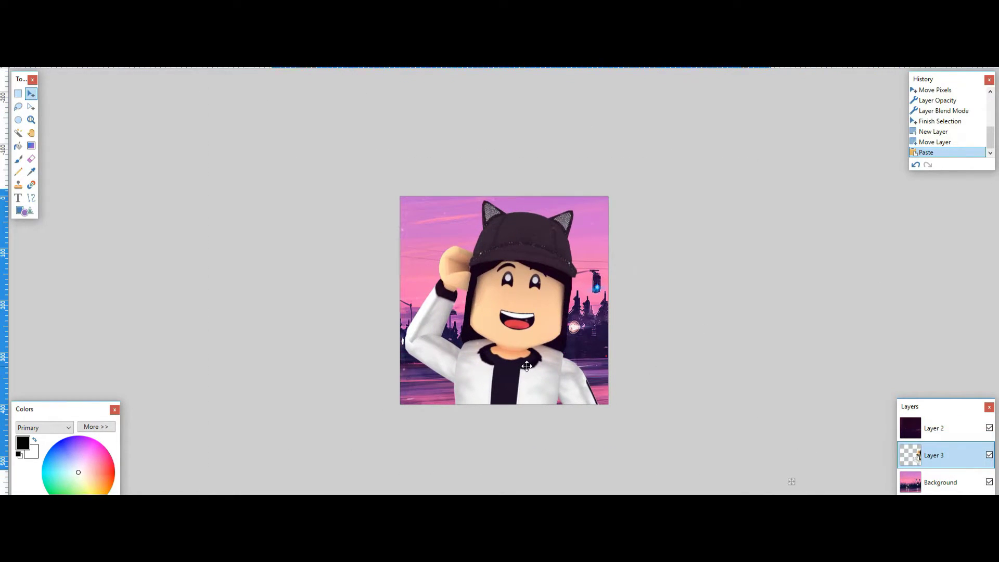
click(18, 94)
key(ctrl+d)
mouse_move(940, 450)
mouse_down()
mouse_move(934, 431)
mouse_move(933, 451)
mouse_up()
- On Layer 2, paint dark purple over the particle specks covering the character's face, hat and cat ear
click(934, 430)
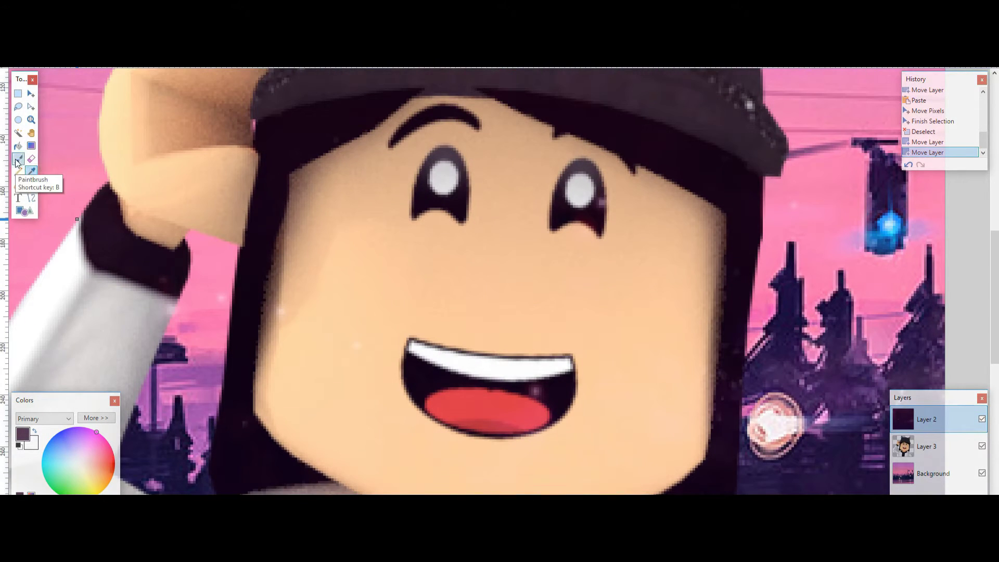
click(18, 158)
scroll(572, 318, down, 7)
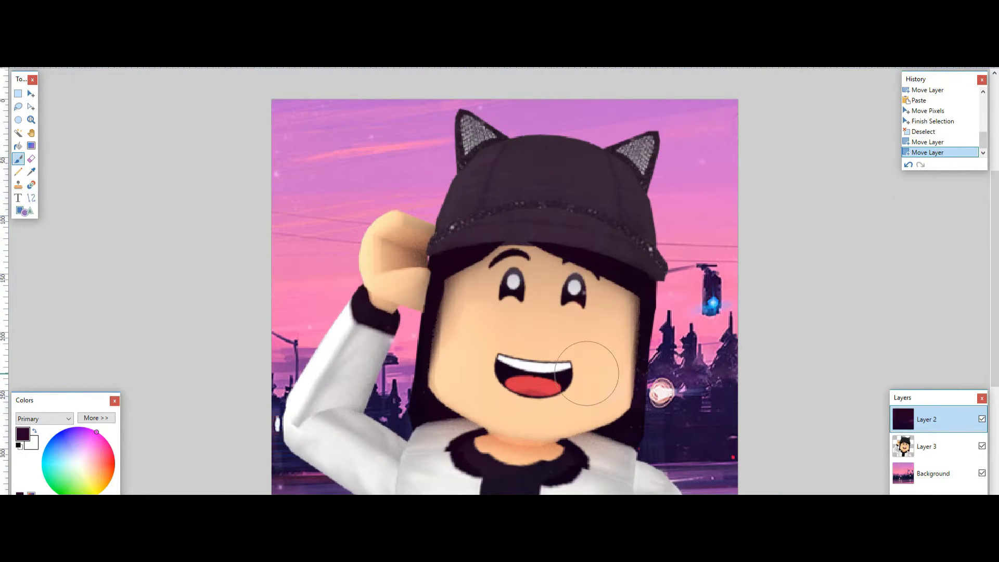
click(609, 191)
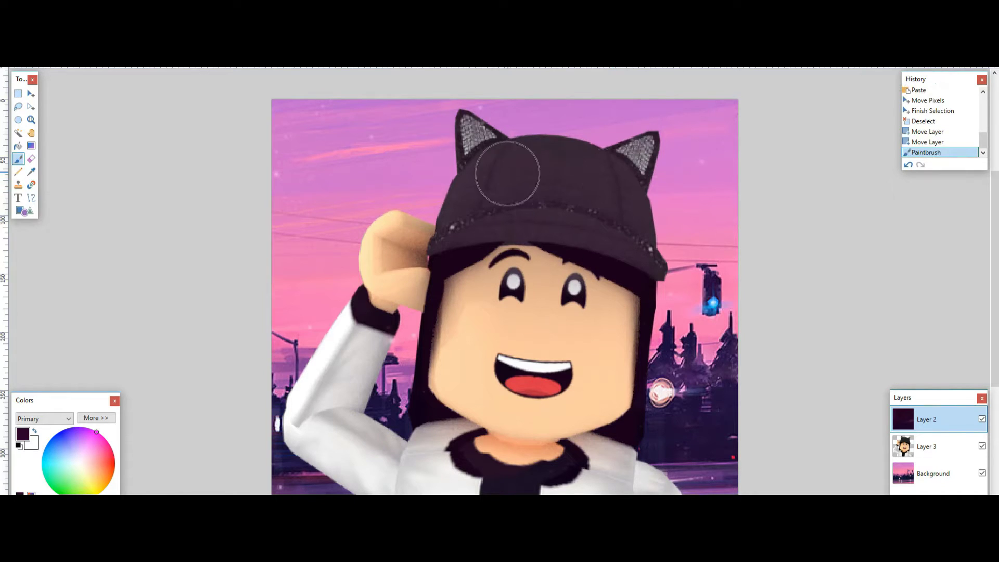
click(469, 255)
scroll(495, 371, down, 3)
click(552, 351)
scroll(464, 353, up, 1)
scroll(477, 329, up, 3)
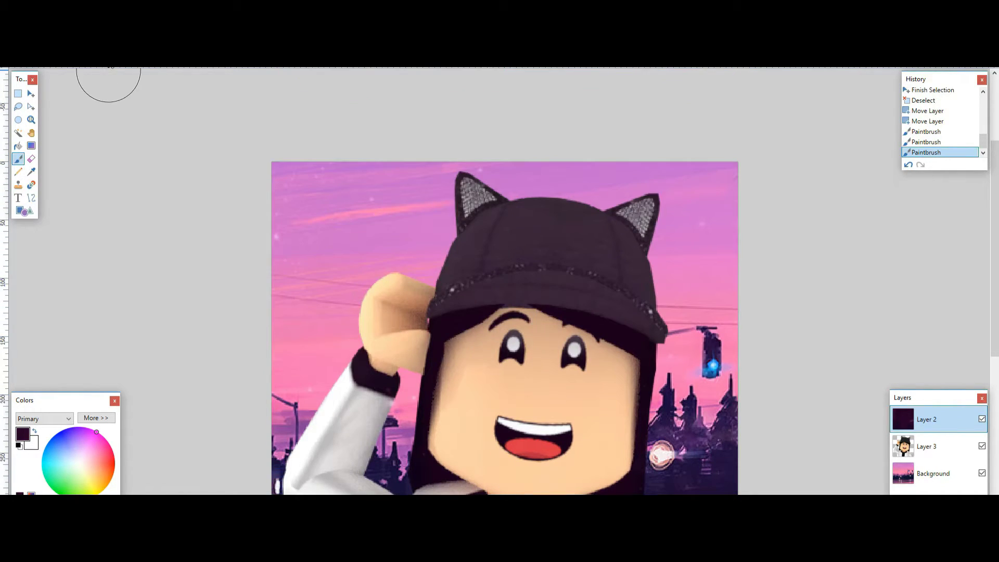
scroll(615, 240, up, 2)
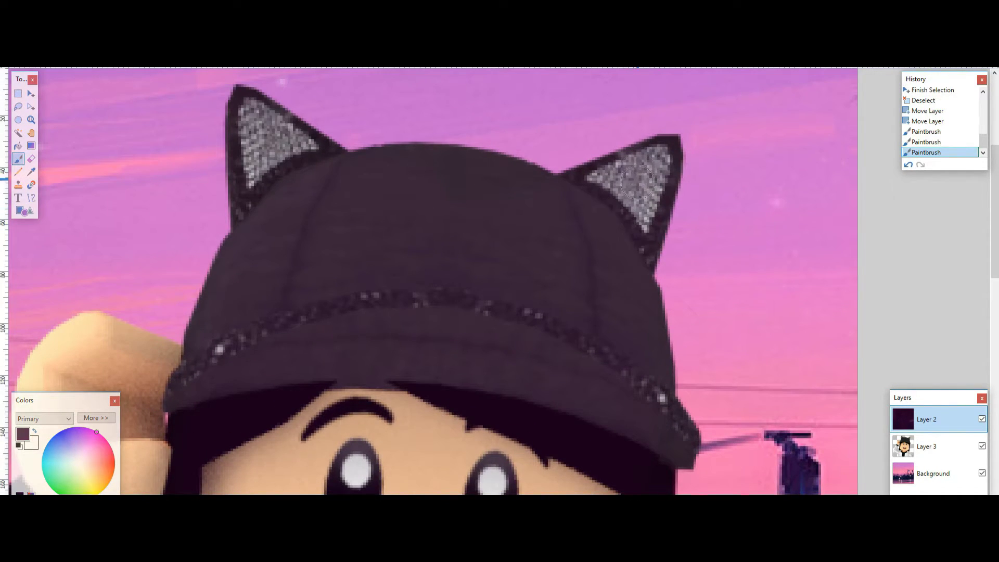
drag(256, 172, 253, 200)
scroll(443, 354, down, 4)
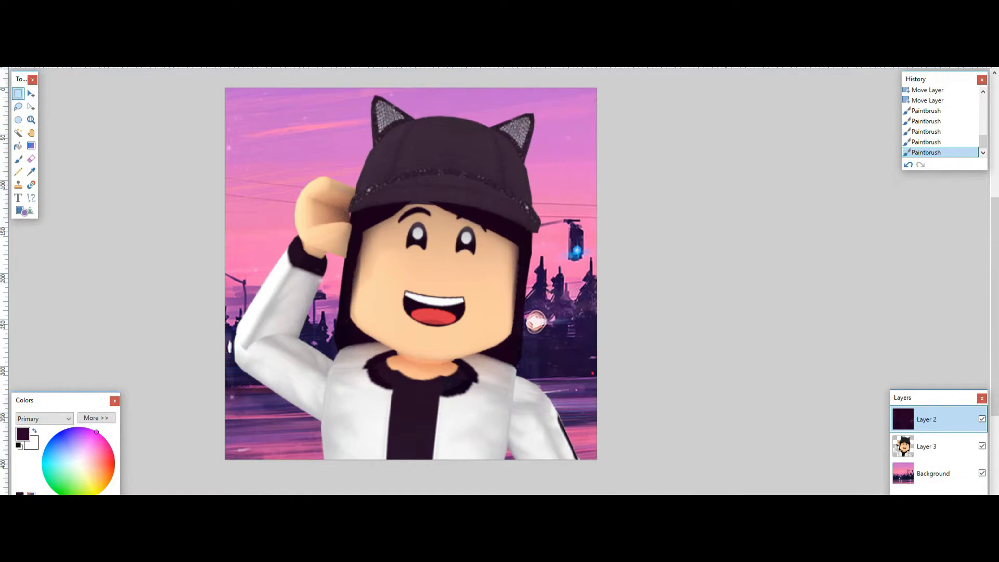
- Align the character on Layer 3 to the canvas center in both directions
scroll(411, 274, left, 2)
drag(994, 308, 995, 303)
click(926, 447)
click(163, 22)
mouse_move(183, 141)
click(292, 142)
- Select the whole character layer, move it down until the jacket reaches the canvas's lower edge, and deselect
click(29, 95)
key(ctrl+a)
click(658, 479)
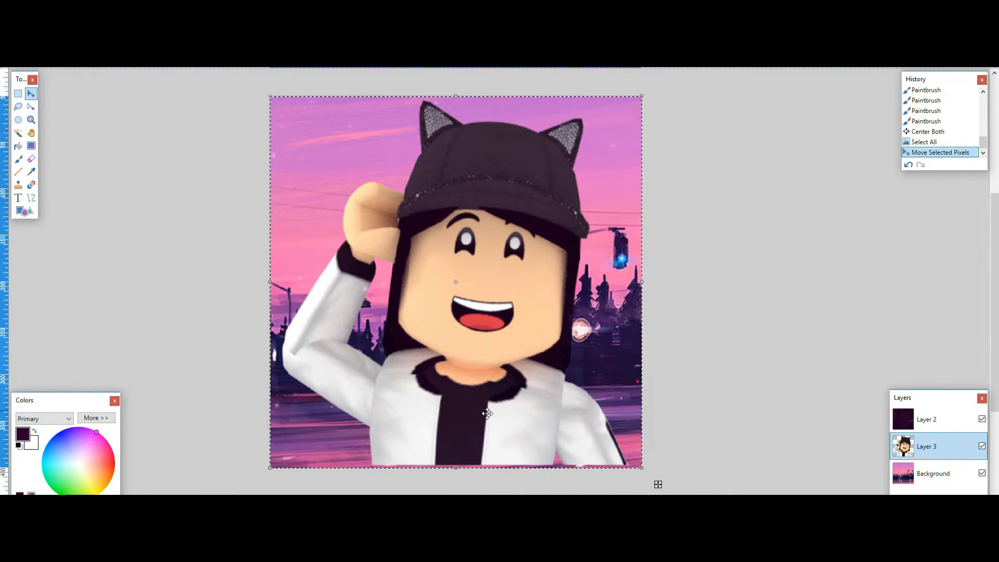
scroll(361, 292, up, 10)
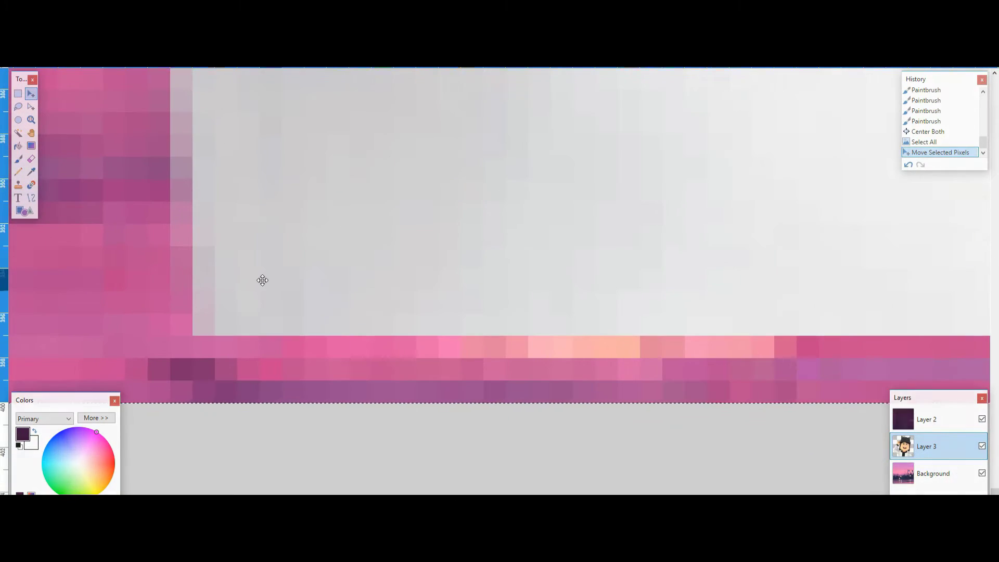
drag(262, 281, 229, 425)
scroll(229, 425, down, 12)
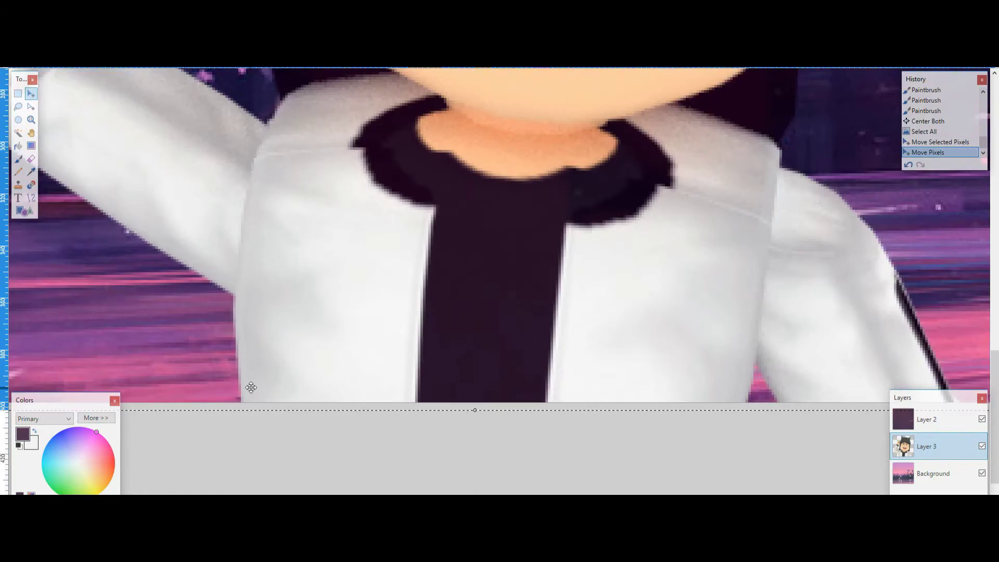
click(18, 94)
click(738, 395)
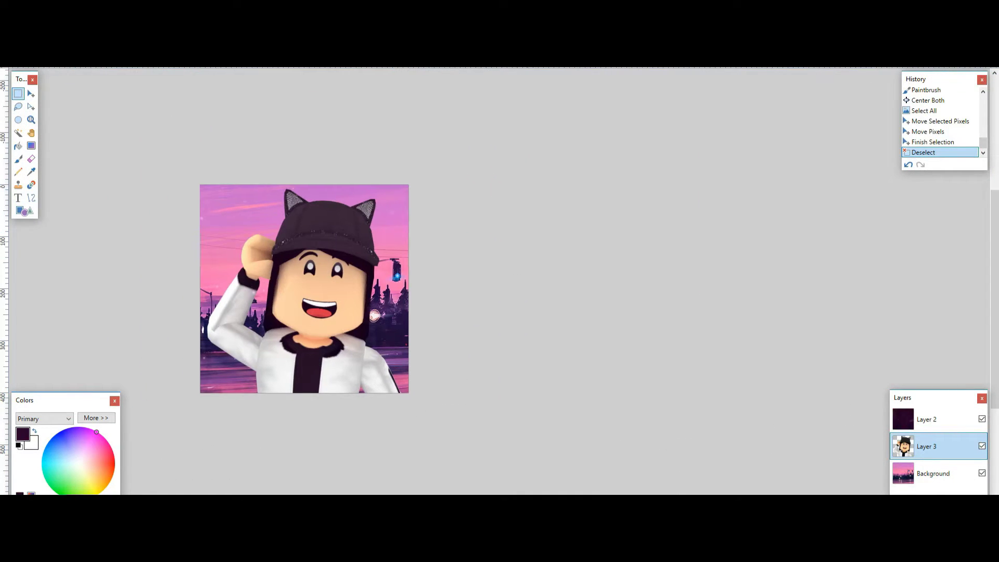
- Add a new layer directly above the character layer and set the primary color to dark red
scroll(522, 263, up, 3)
key(ctrl+shift+n)
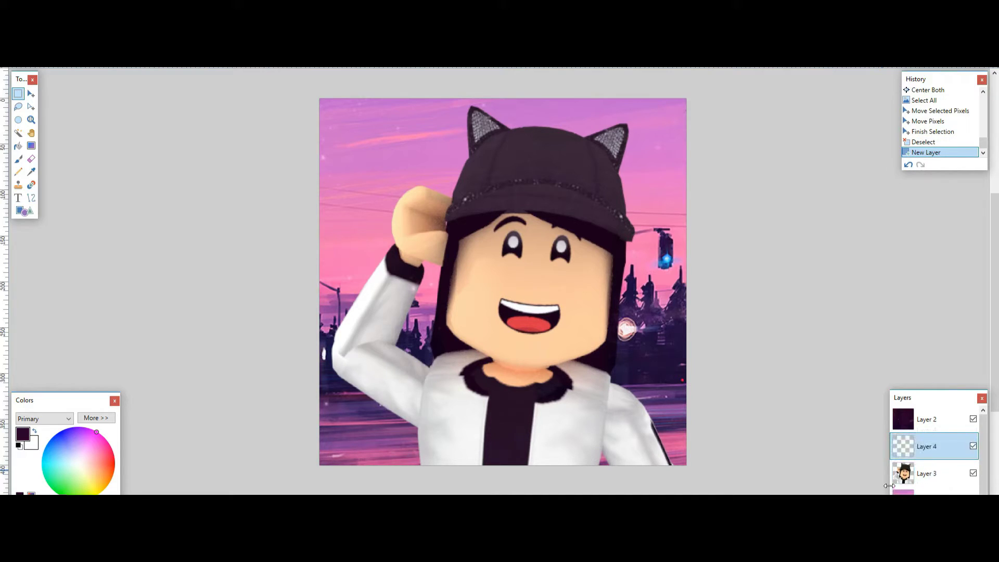
click(97, 419)
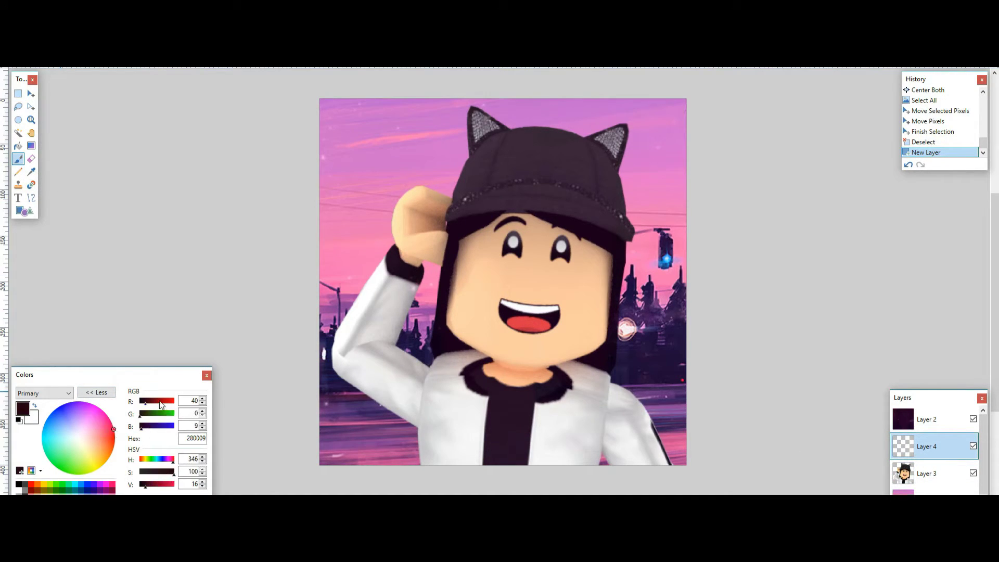
click(97, 393)
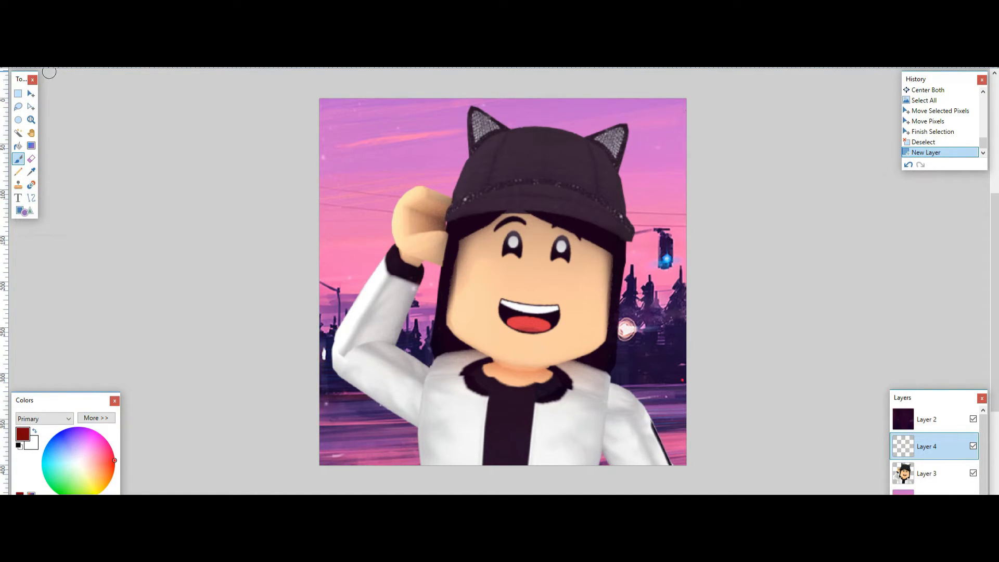
scroll(603, 258, up, 4)
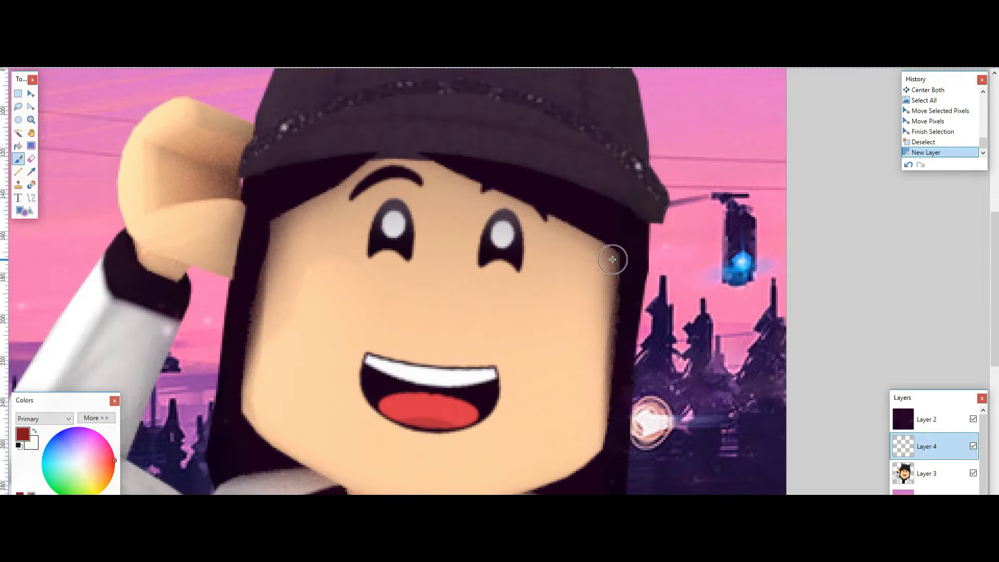
drag(614, 255, 608, 308)
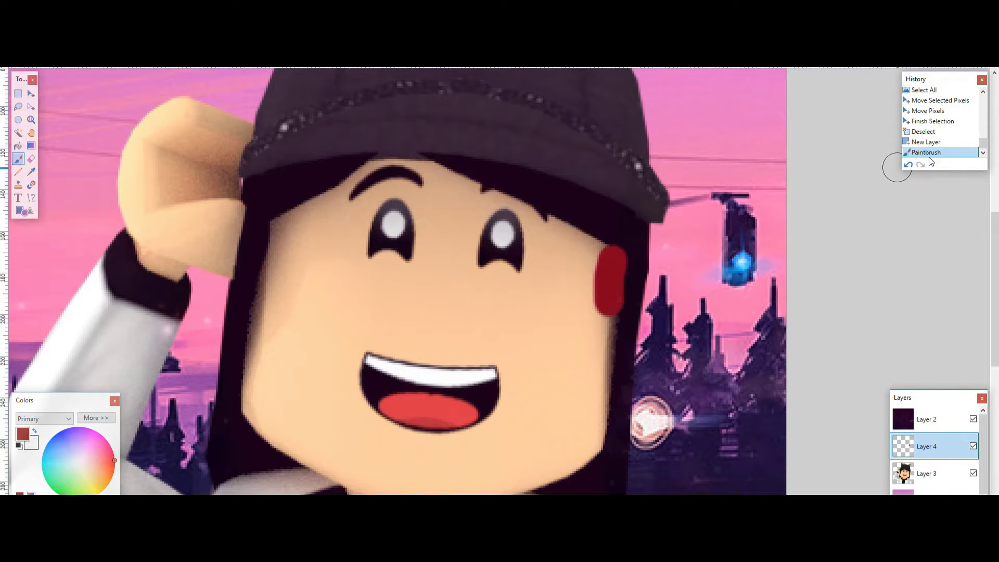
scroll(897, 167, down, 2)
click(908, 164)
- Try painting dark red shading strokes around the character's face and hair on Layer 4
mouse_move(620, 188)
mouse_down()
mouse_move(622, 234)
mouse_move(596, 385)
mouse_move(451, 431)
mouse_move(264, 364)
mouse_move(237, 223)
mouse_move(324, 120)
mouse_move(457, 119)
mouse_move(569, 167)
mouse_up()
scroll(599, 219, down, 4)
scroll(347, 191, up, 3)
scroll(347, 191, up, 1)
mouse_move(362, 138)
mouse_down()
mouse_move(334, 165)
mouse_move(334, 232)
mouse_up()
drag(388, 284, 328, 258)
scroll(682, 391, up, 2)
scroll(682, 391, down, 5)
scroll(613, 366, up, 1)
- Apply a Gaussian Blur with radius 68 to the red strokes on Layer 4
click(162, 22)
mouse_move(209, 78)
click(299, 103)
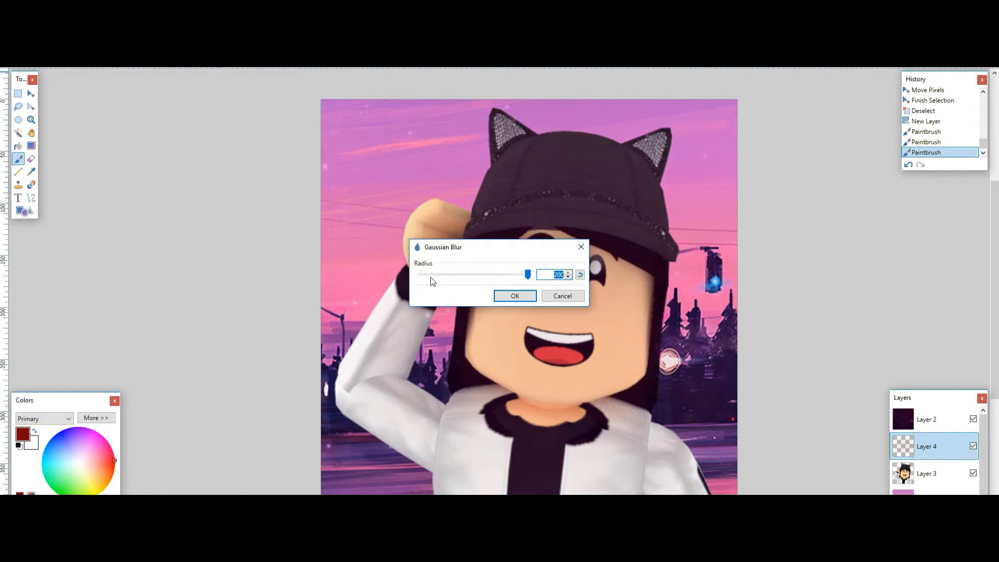
drag(458, 248, 829, 193)
drag(899, 222, 829, 223)
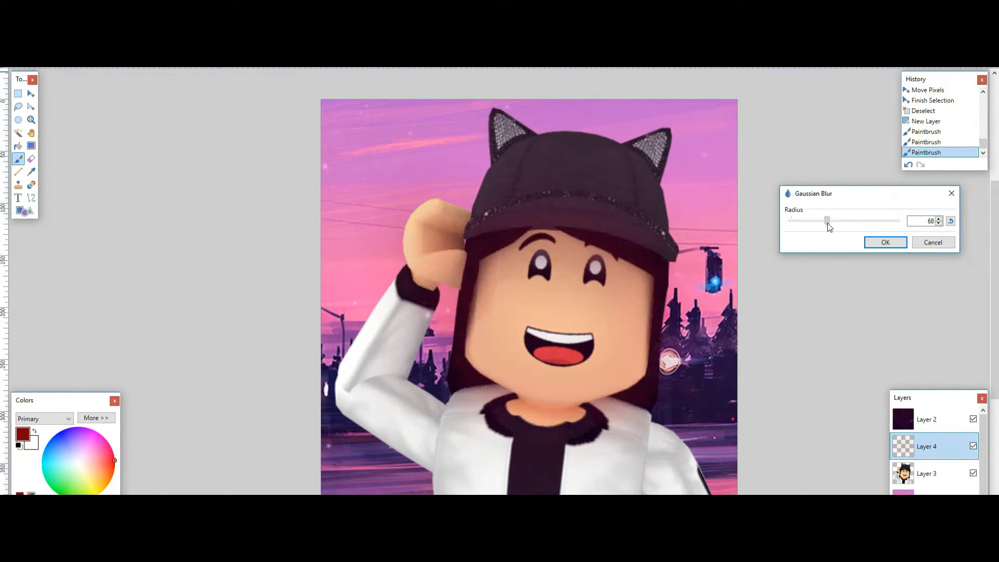
click(886, 242)
- Set Layer 4's blend mode to Overlay and its opacity to 192
double_click(927, 447)
click(442, 279)
click(442, 358)
drag(492, 217, 247, 122)
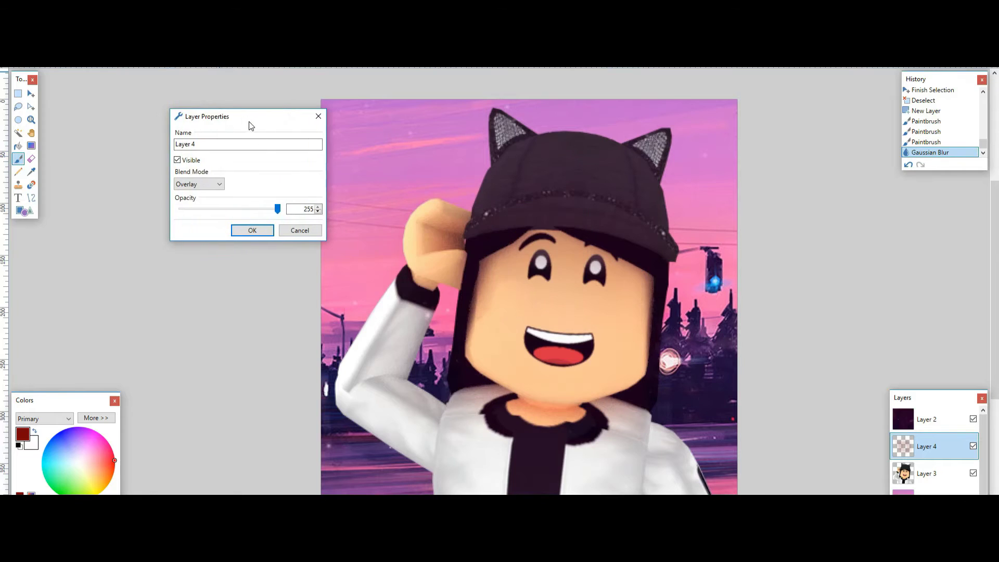
drag(277, 209, 253, 208)
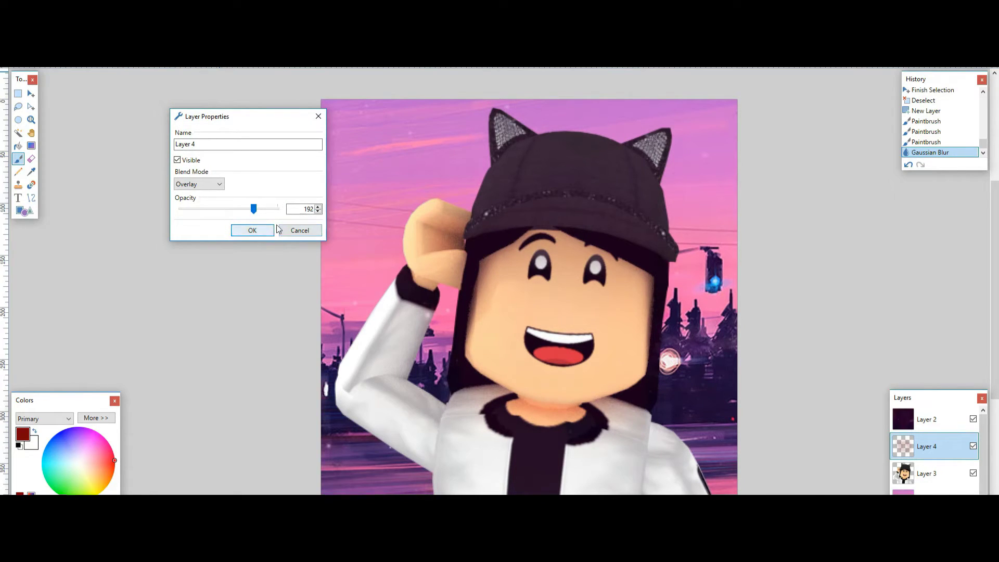
click(252, 230)
- Select the empty areas around the character on Layer 3 and erase the matching shading from Layer 4
click(18, 133)
click(927, 474)
click(714, 298)
click(714, 297)
ctrl+click(441, 312)
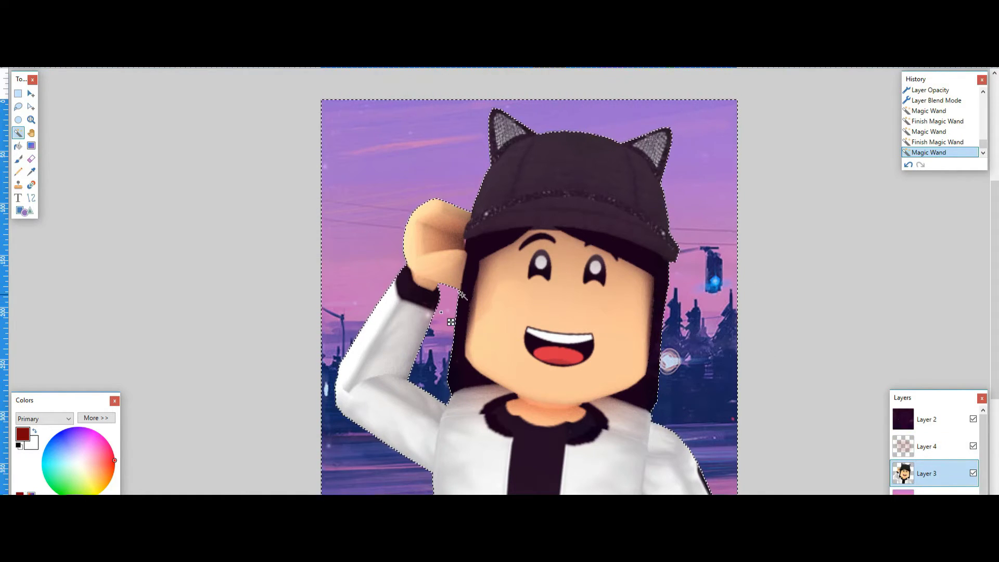
click(938, 454)
key(Delete)
- Toggle Layer 4's visibility to compare the character with and without the shading
click(974, 447)
click(973, 446)
click(973, 447)
click(973, 447)
scroll(675, 228, down, 1)
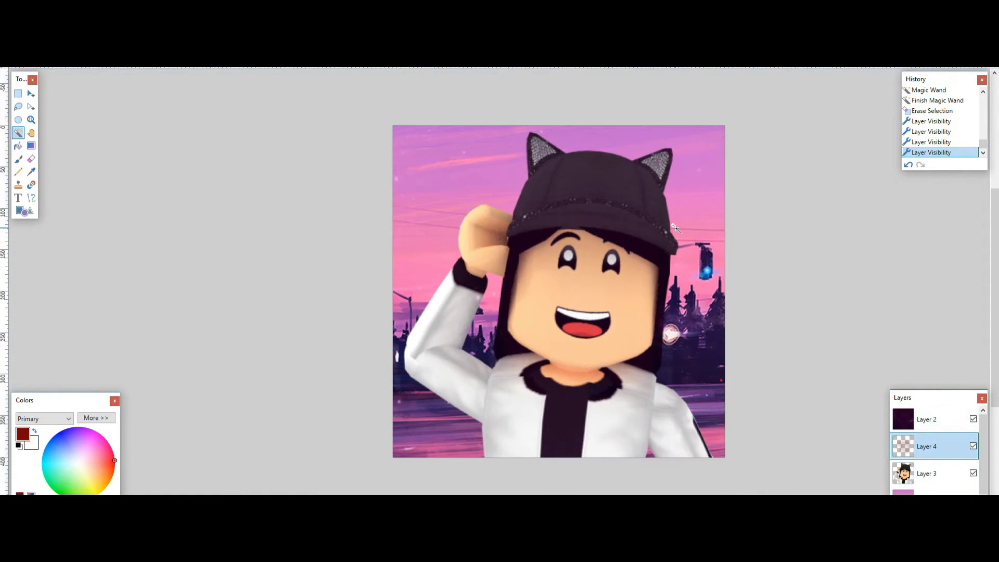
- Select everything on Layer 4 and erase the shading
key(ctrl+a)
click(31, 93)
click(87, 129)
key(Delete)
click(18, 159)
scroll(641, 249, up, 3)
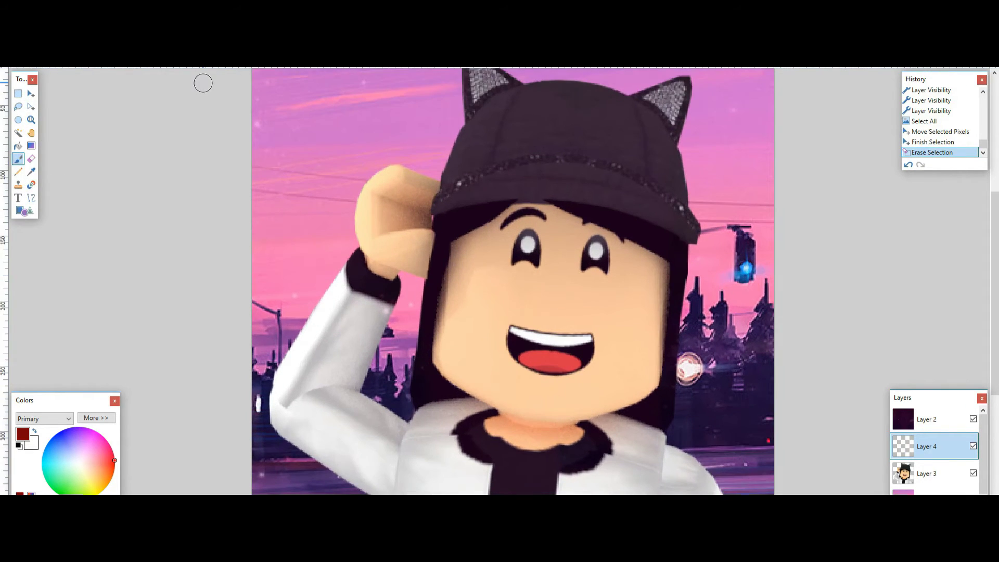
drag(373, 133, 374, 133)
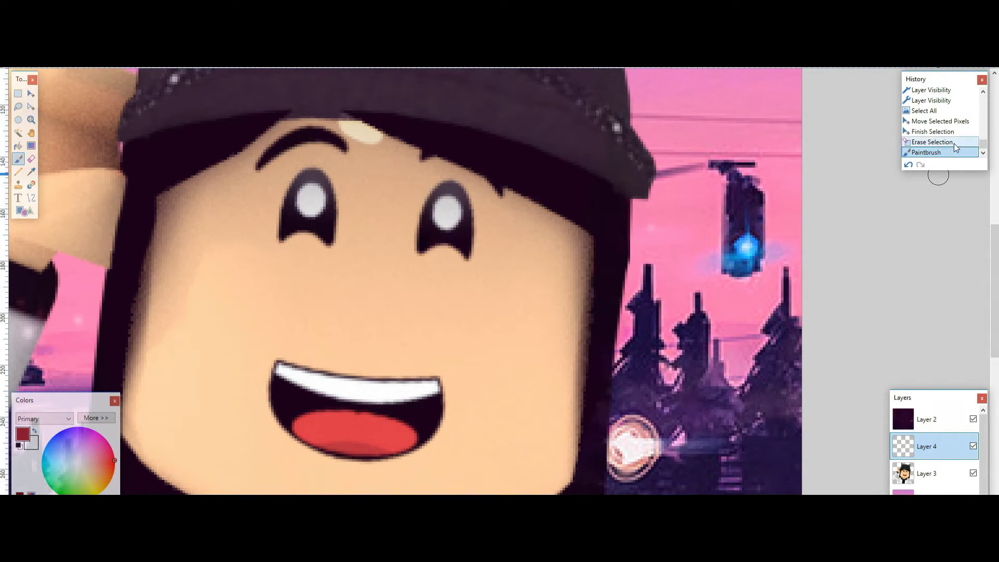
click(958, 143)
- Reset Layer 4's blend mode to Normal and its opacity to 255
double_click(939, 445)
click(448, 285)
click(450, 302)
drag(493, 308, 529, 308)
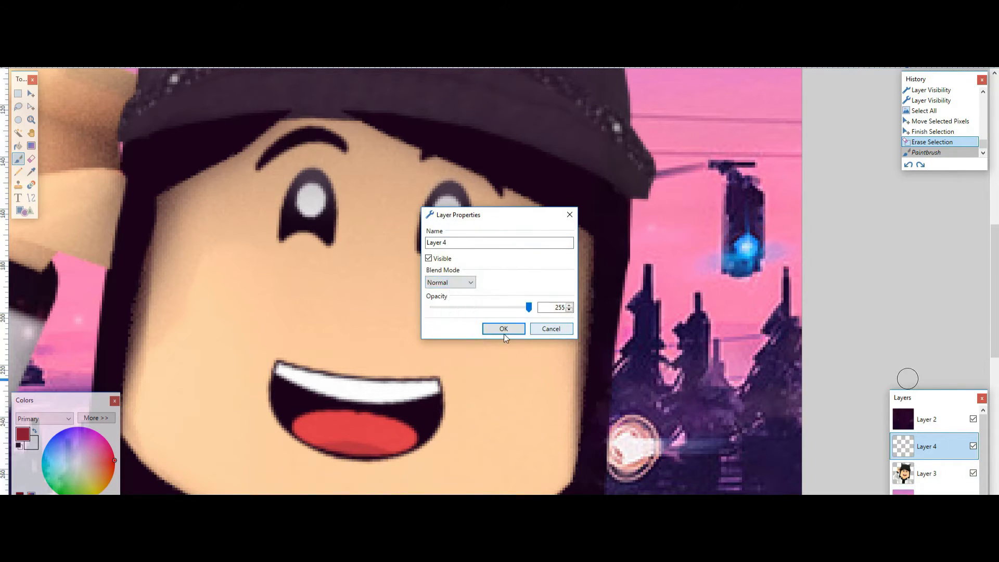
click(504, 328)
- Paint a dark red outline around the character's face along the hairline, both sides and the jaw
drag(346, 114, 584, 224)
mouse_move(584, 287)
mouse_down()
mouse_move(583, 417)
mouse_move(559, 489)
mouse_up()
scroll(423, 355, down, 3)
mouse_move(120, 247)
mouse_down()
mouse_move(171, 292)
mouse_move(256, 340)
mouse_move(343, 354)
mouse_move(414, 357)
mouse_move(489, 342)
mouse_move(567, 291)
mouse_up()
scroll(221, 282, down, 1)
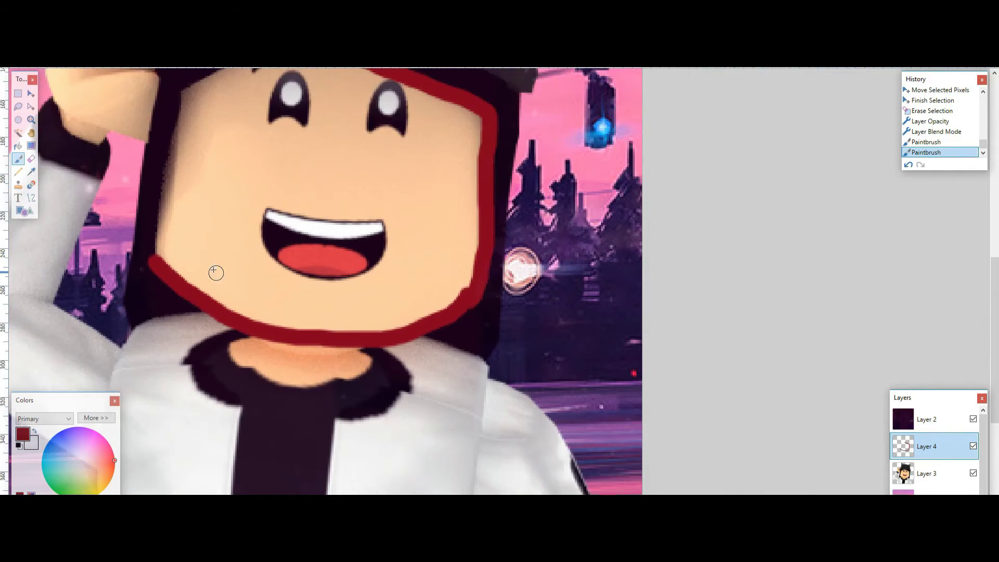
scroll(221, 282, up, 1)
mouse_move(160, 268)
mouse_down()
mouse_move(167, 148)
mouse_move(179, 85)
mouse_up()
scroll(182, 88, up, 3)
mouse_move(196, 227)
mouse_down()
mouse_move(180, 290)
mouse_move(329, 150)
mouse_move(381, 146)
mouse_up()
- Add dark red shading strokes around the character's raised hand on Layer 4
scroll(314, 248, down, 4)
scroll(183, 210, up, 3)
mouse_move(239, 124)
mouse_down()
mouse_move(220, 127)
mouse_move(155, 224)
mouse_move(156, 258)
mouse_up()
drag(190, 254, 232, 237)
scroll(286, 310, down, 3)
scroll(286, 310, up, 4)
- Apply a Gaussian Blur with radius 47 to the red outline on Layer 4
click(164, 23)
mouse_move(198, 80)
click(301, 103)
click(580, 274)
click(444, 278)
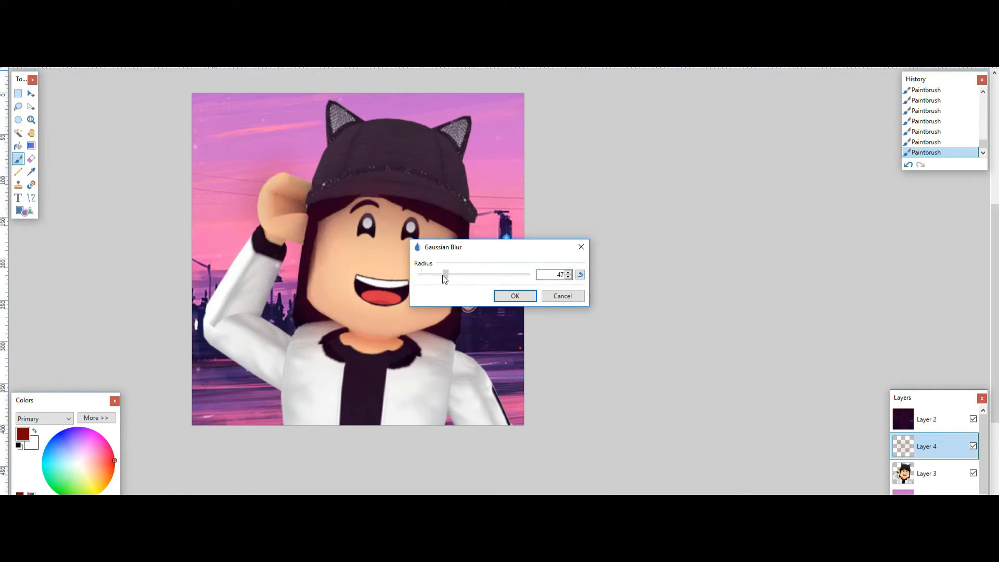
key(Return)
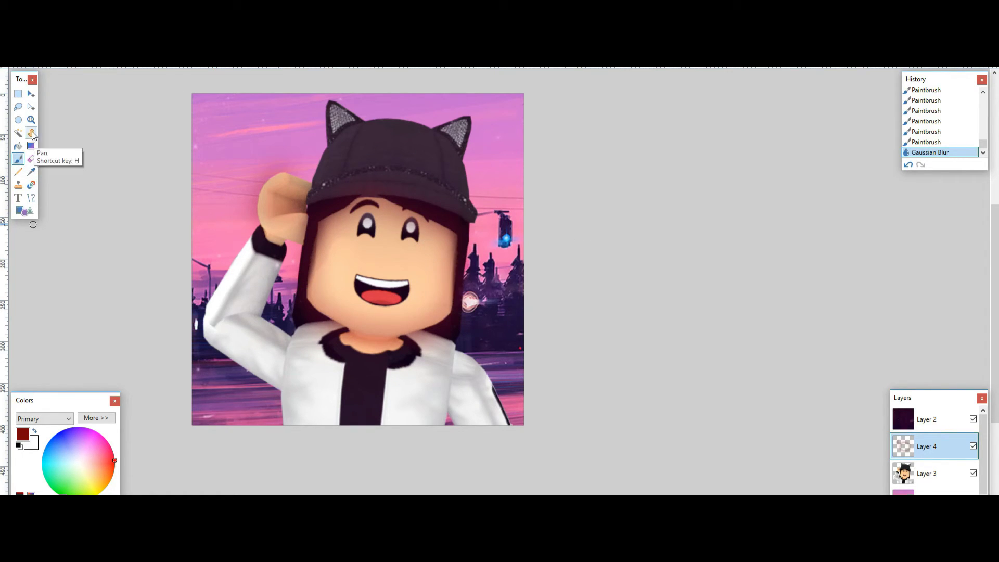
- Select the empty areas around the character on Layer 3 with the Magic Wand and erase the spilled shading from Layer 4
click(254, 161)
click(927, 473)
click(464, 197)
click(292, 314)
ctrl+click(223, 174)
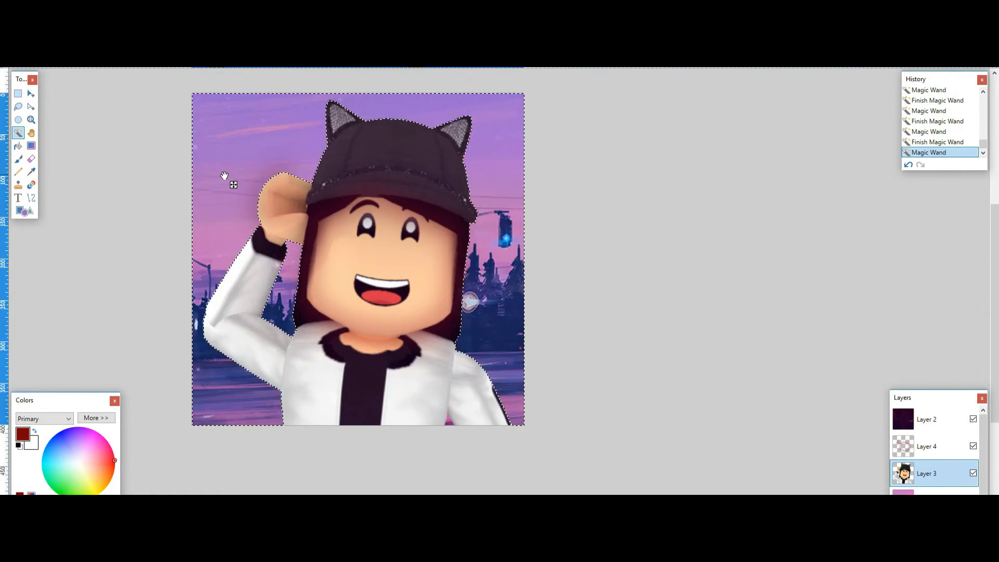
click(930, 451)
key(Delete)
- Set the shading layer's blend mode to Overlay and lower its opacity
double_click(928, 448)
click(453, 284)
key(o)
key(Return)
key(Return)
drag(510, 215, 821, 217)
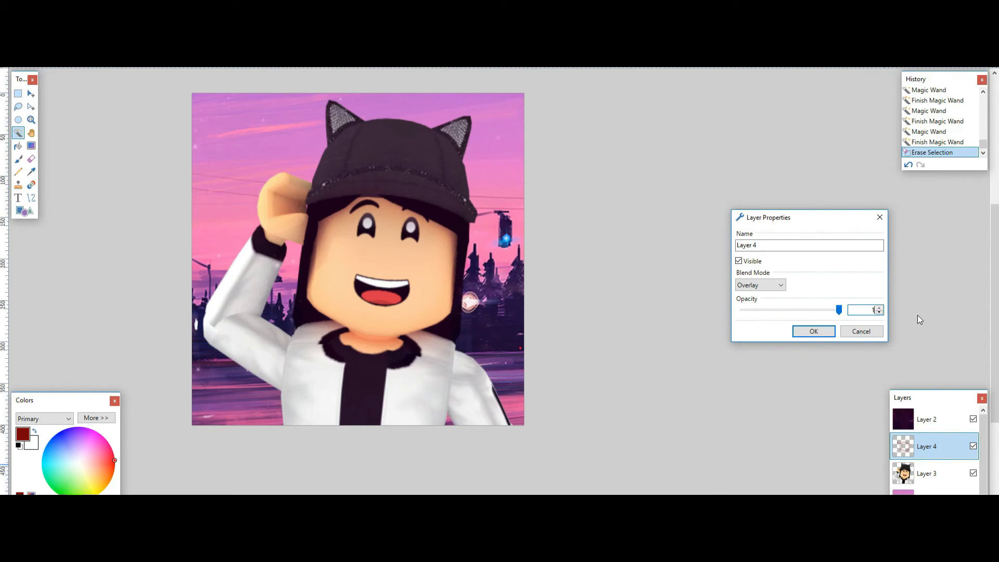
click(815, 332)
scroll(358, 259, left, 2)
scroll(454, 259, up, 1)
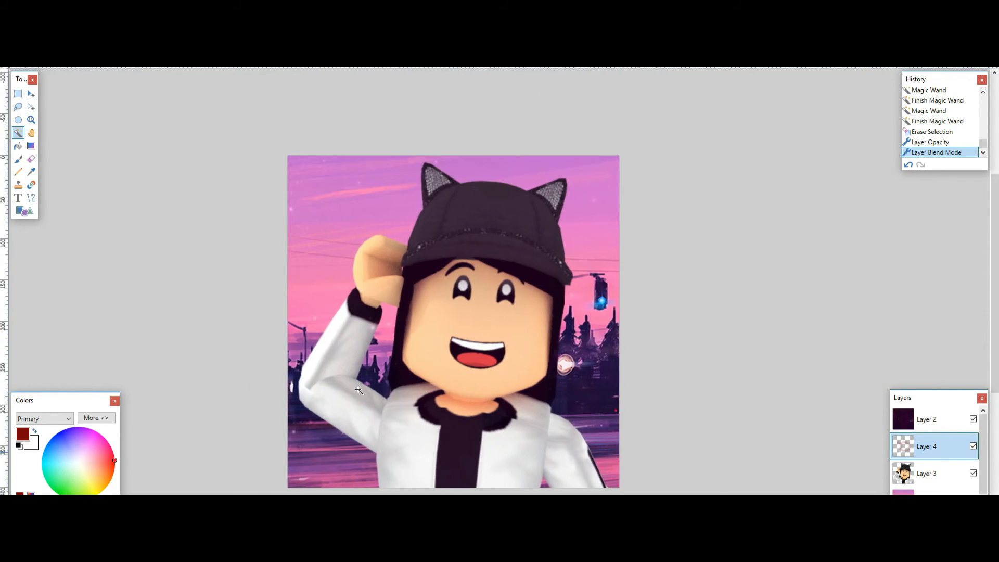
drag(942, 439, 937, 475)
drag(994, 312, 995, 321)
key(ctrl+z)
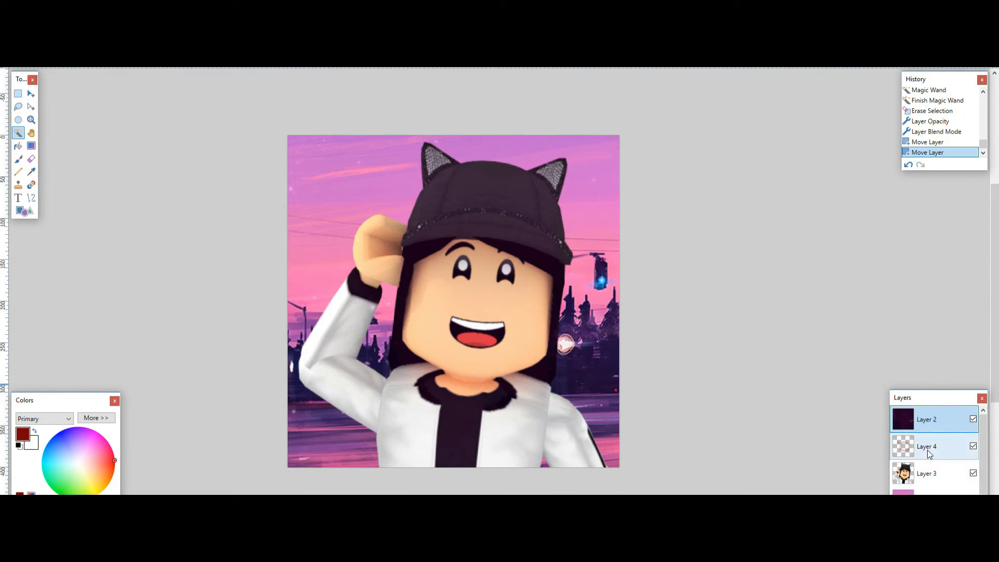